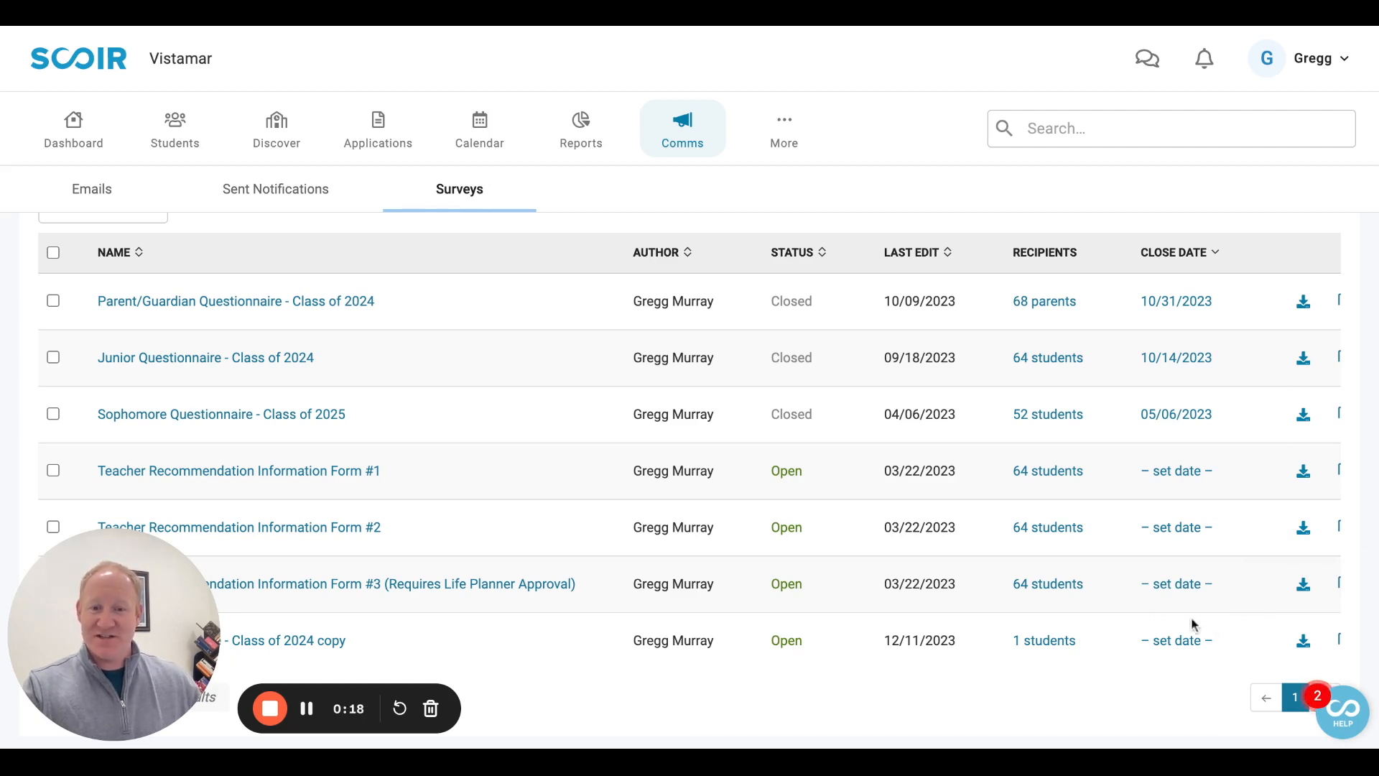
scroll(553, 647, right, 1)
scroll(557, 647, left, 1)
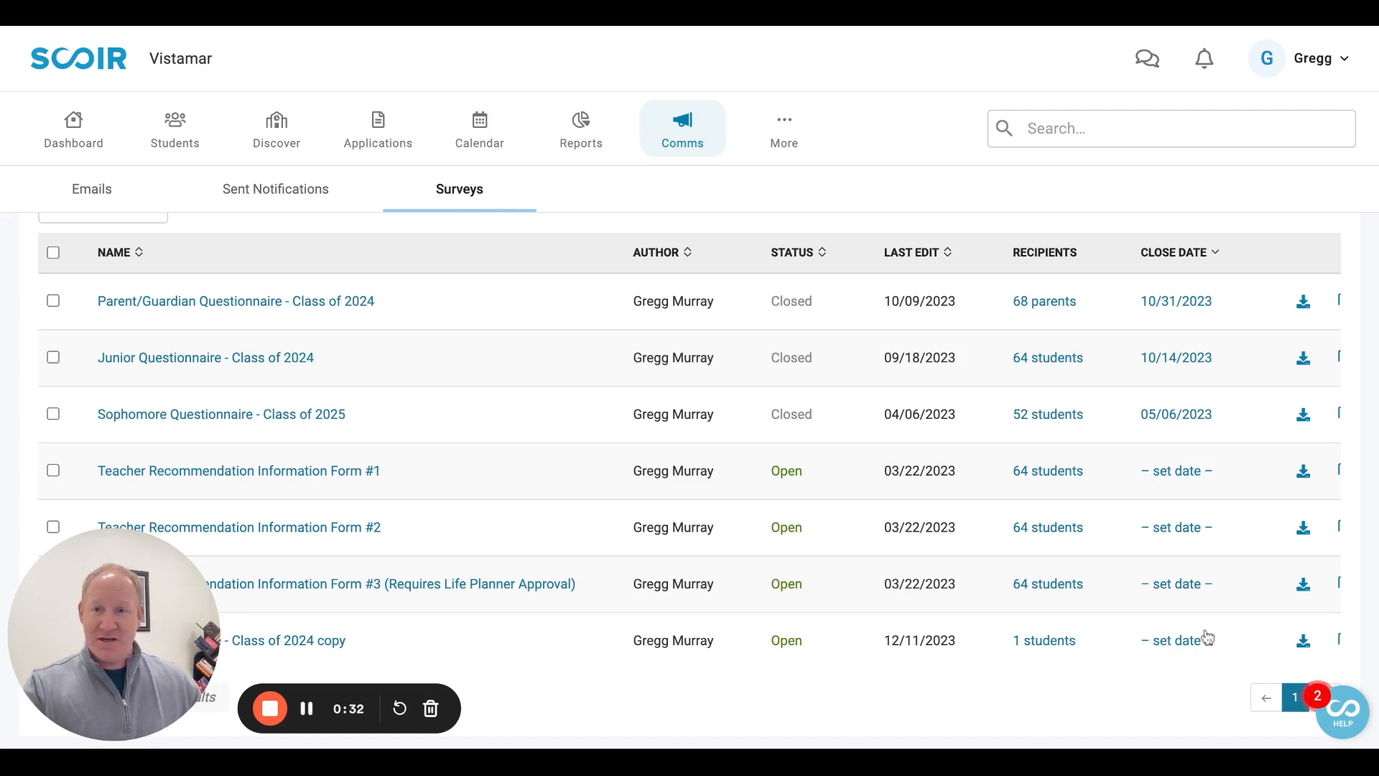
scroll(1307, 638, right, 1)
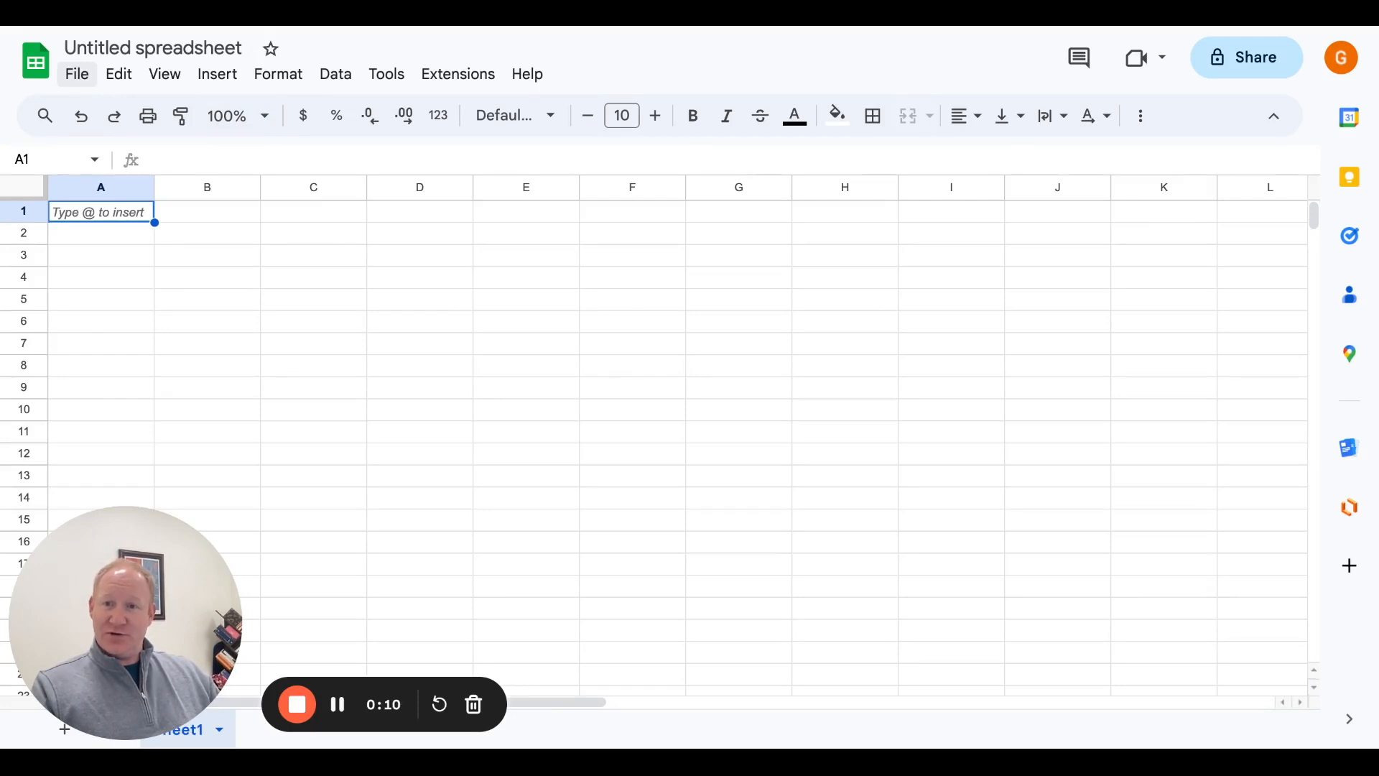
Import the uploaded file survey-responses (3).csv into the blank Google Sheets spreadsheet, replacing the spreadsheet with automatic separator detection
click(77, 74)
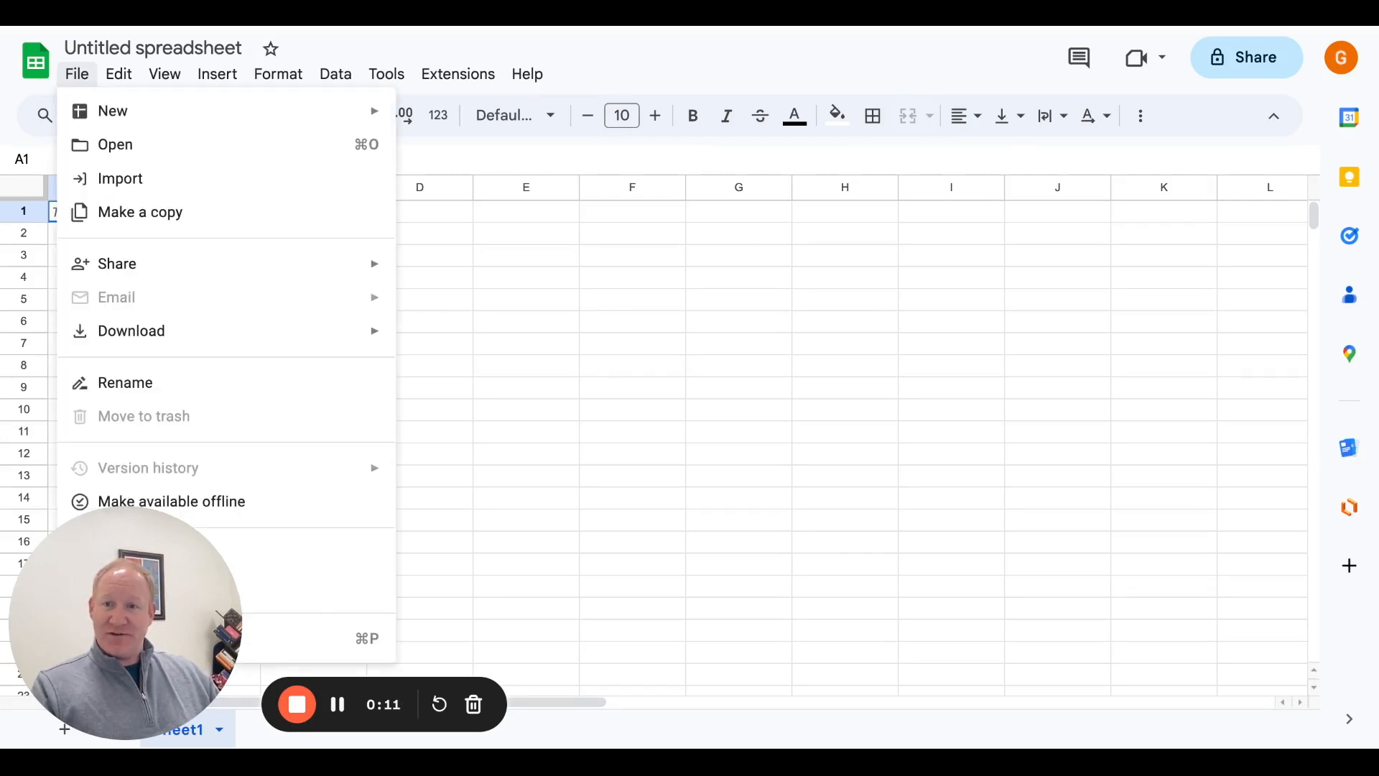
click(98, 177)
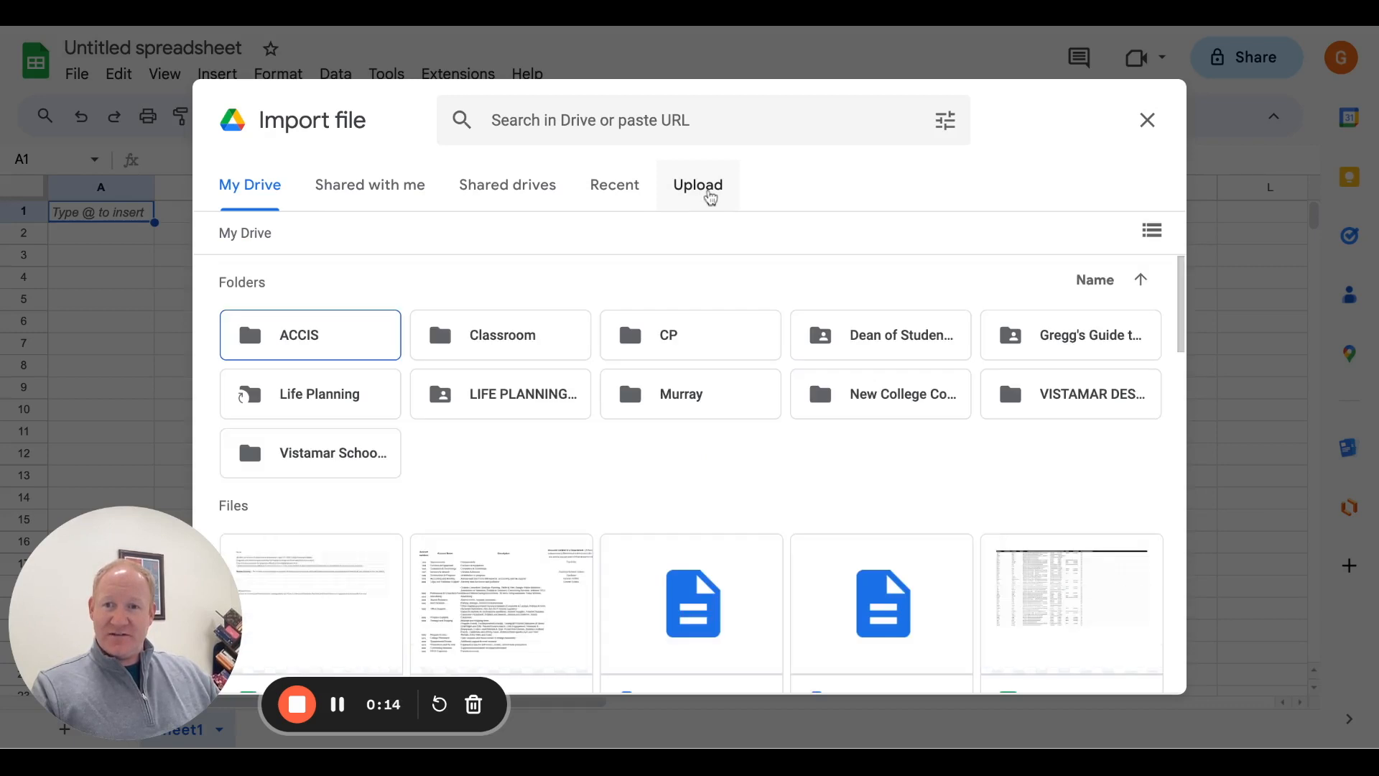
click(708, 192)
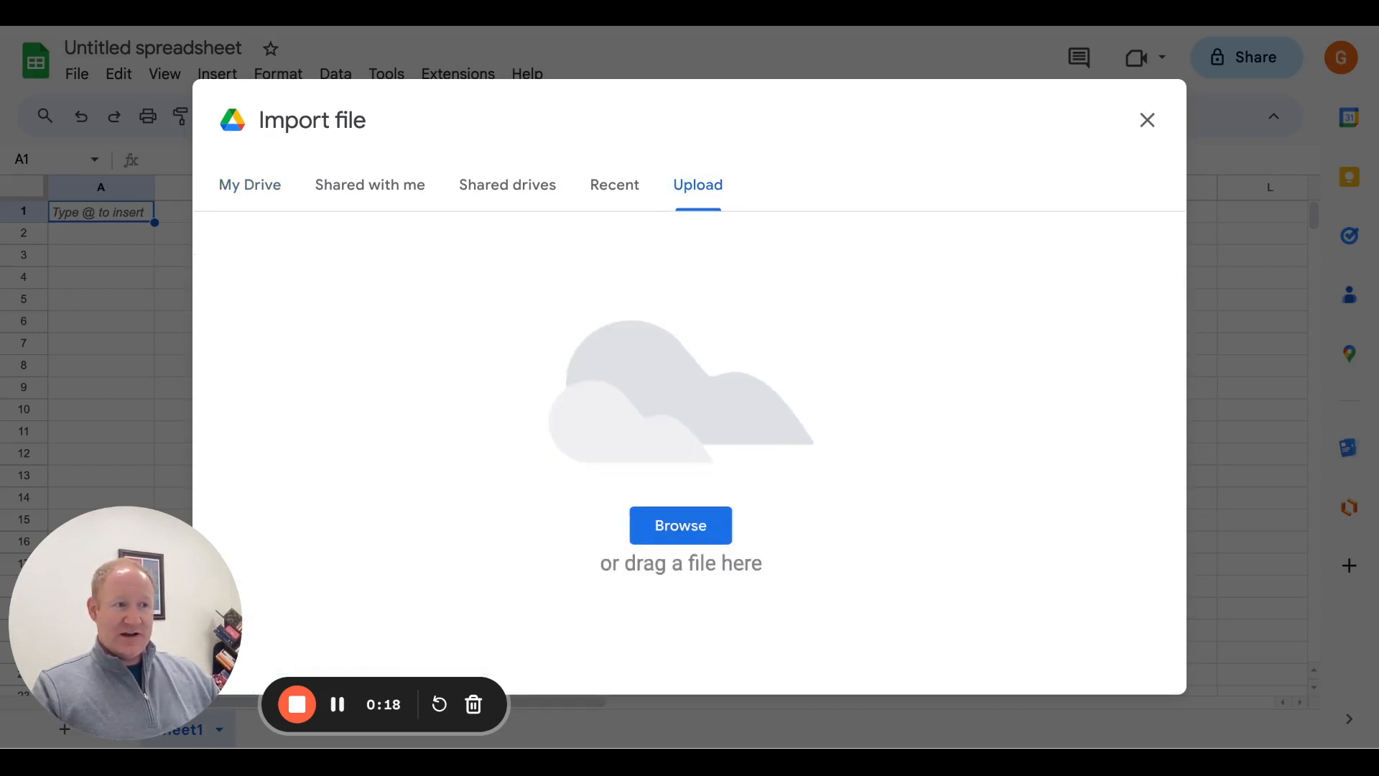
drag(1177, 689, 689, 445)
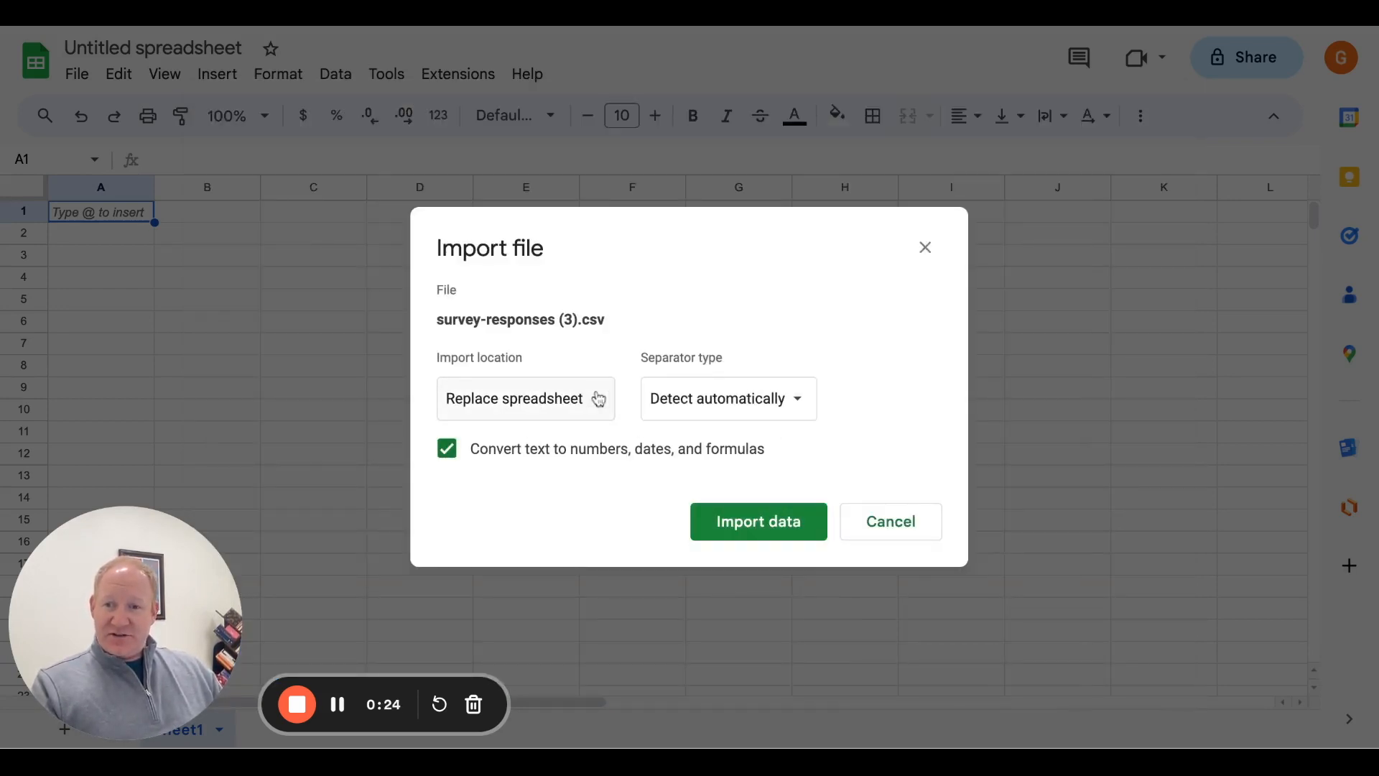
click(759, 529)
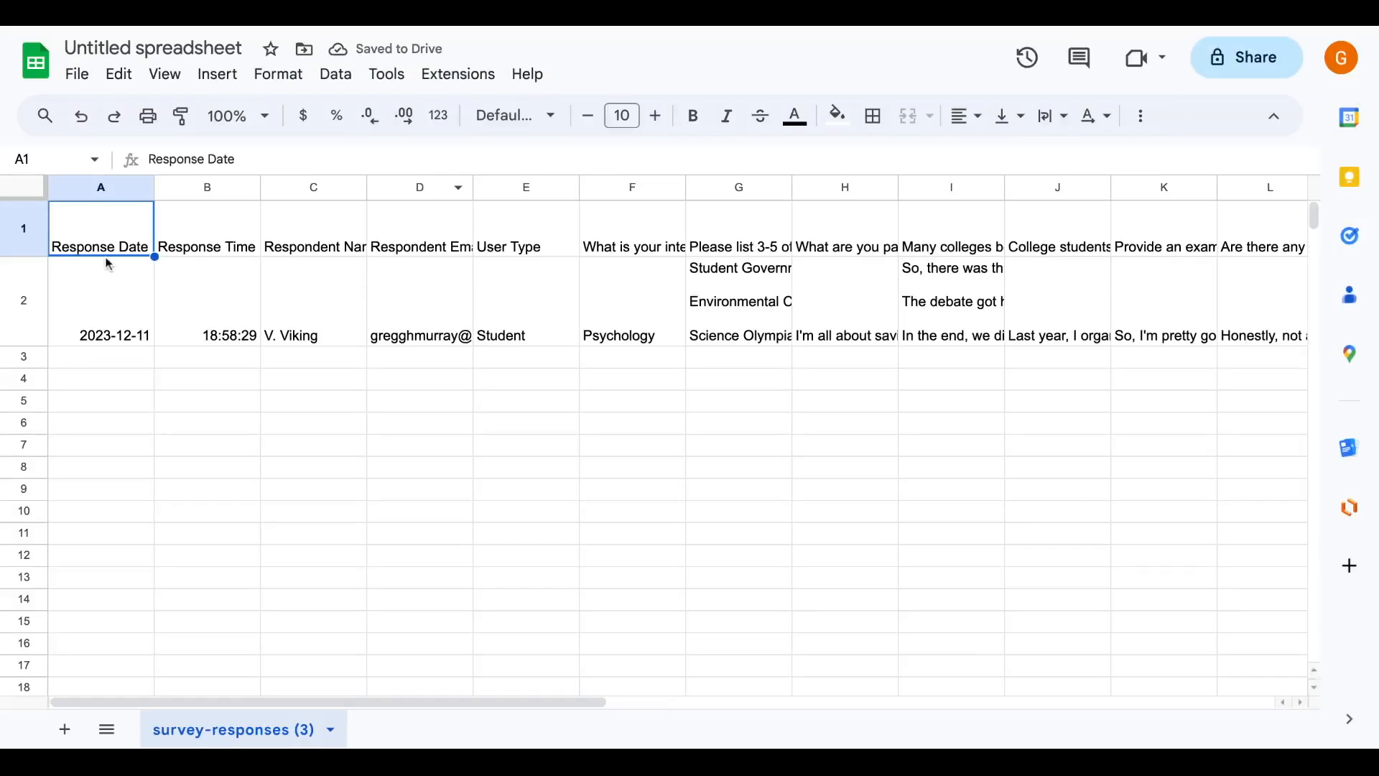
click(611, 244)
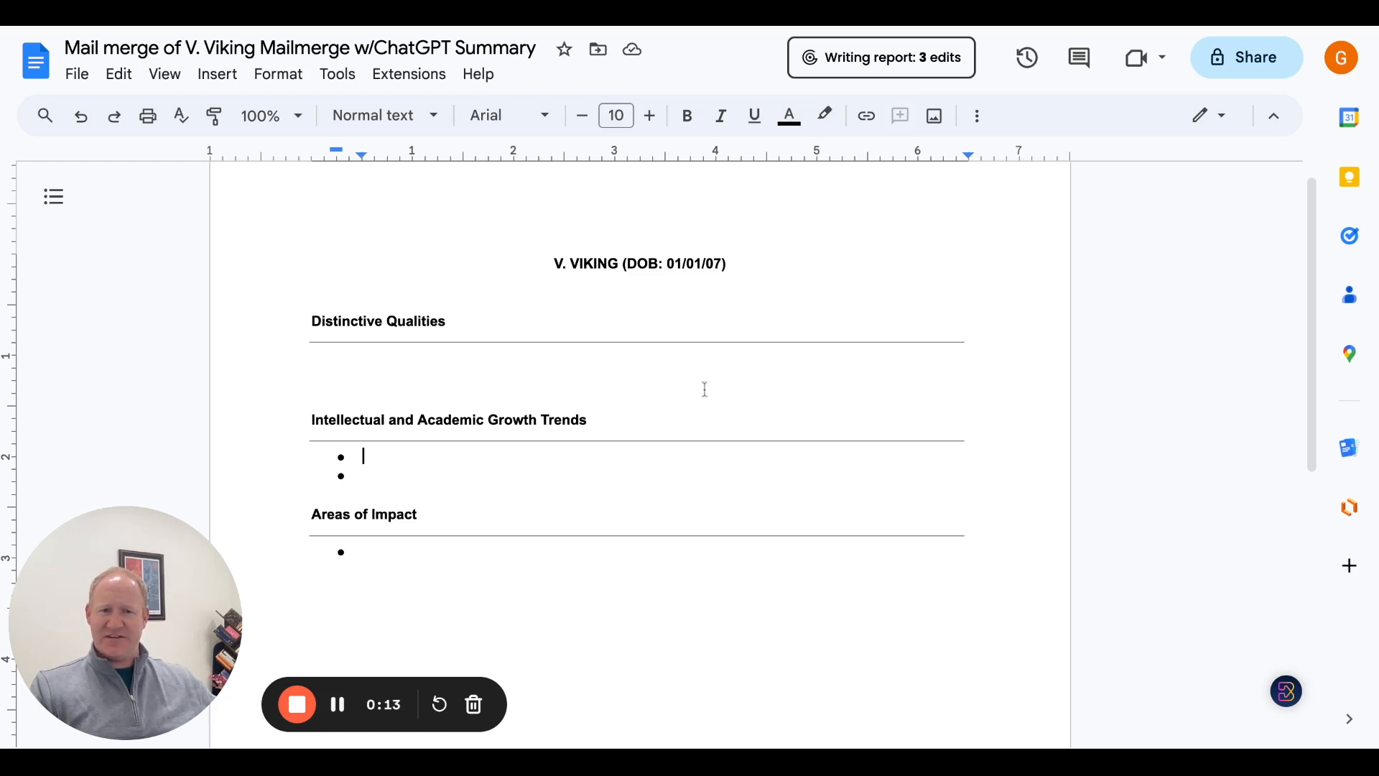
In the Google Docs summary document, set up a Letters mail merge using the current document and the Untitled spreadsheet as mailing list
click(1366, 452)
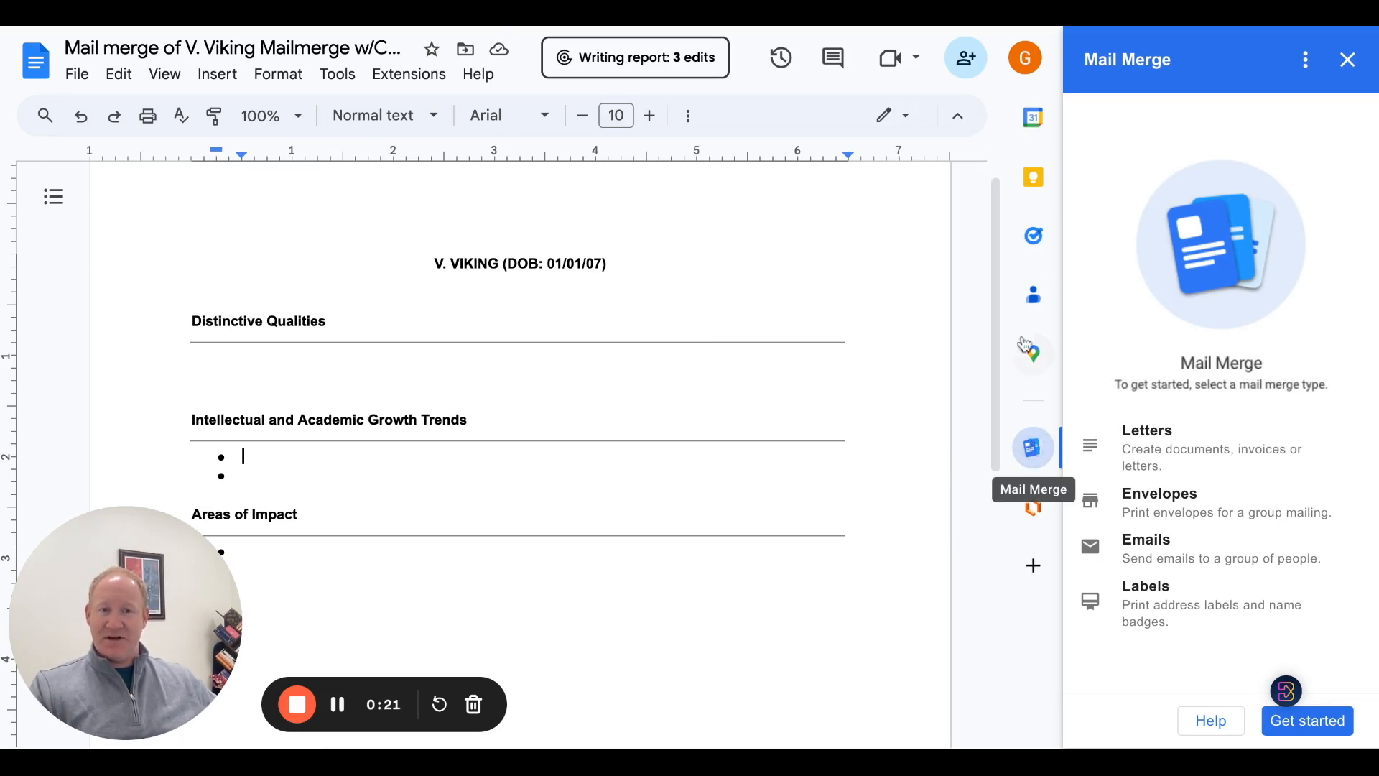
click(1209, 446)
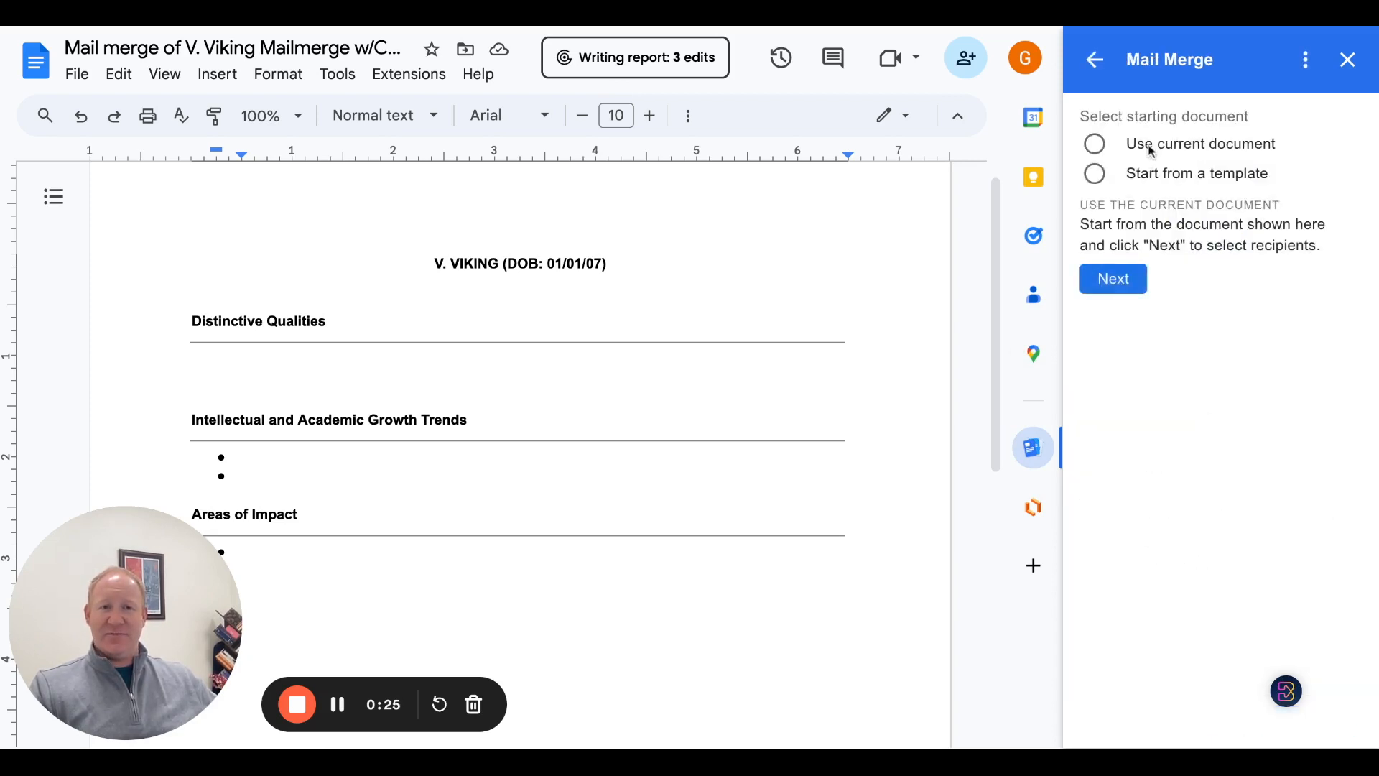
click(1152, 152)
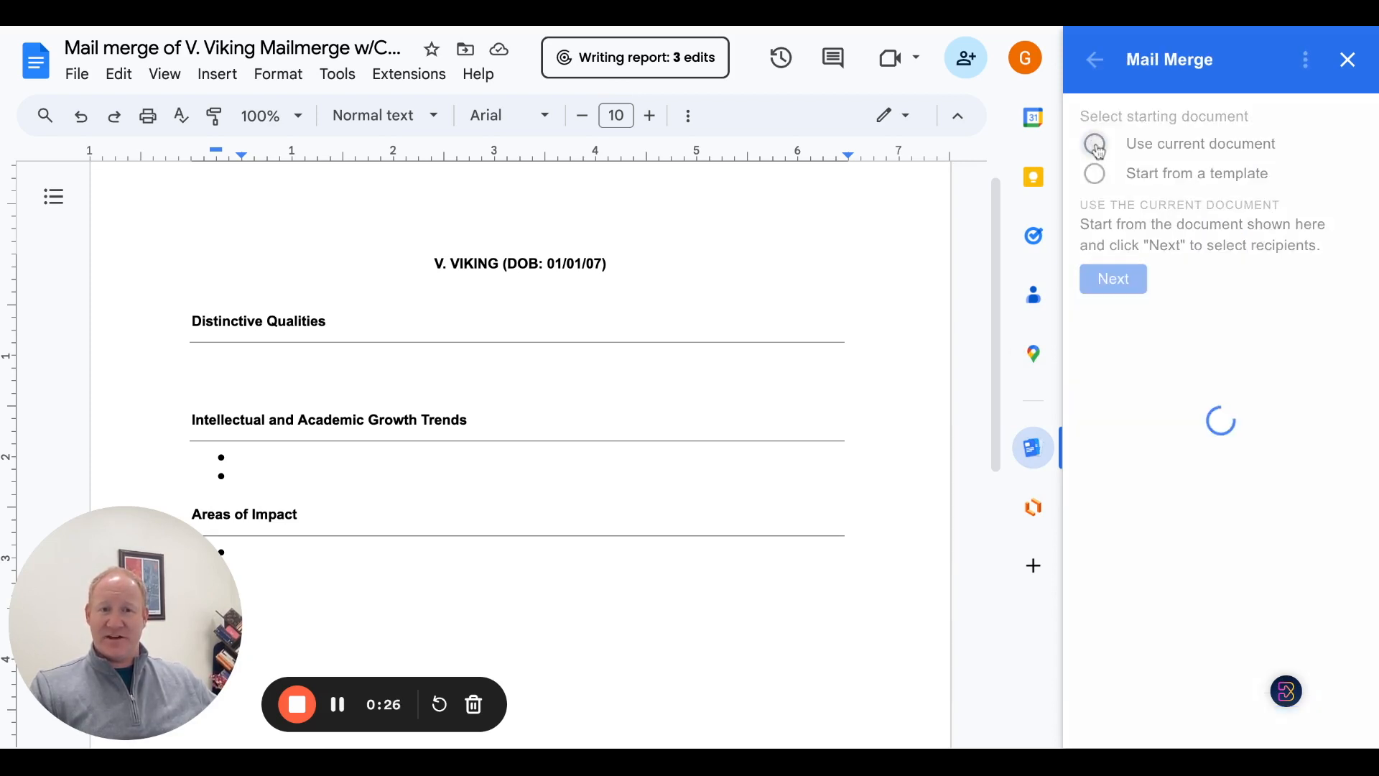
click(1132, 274)
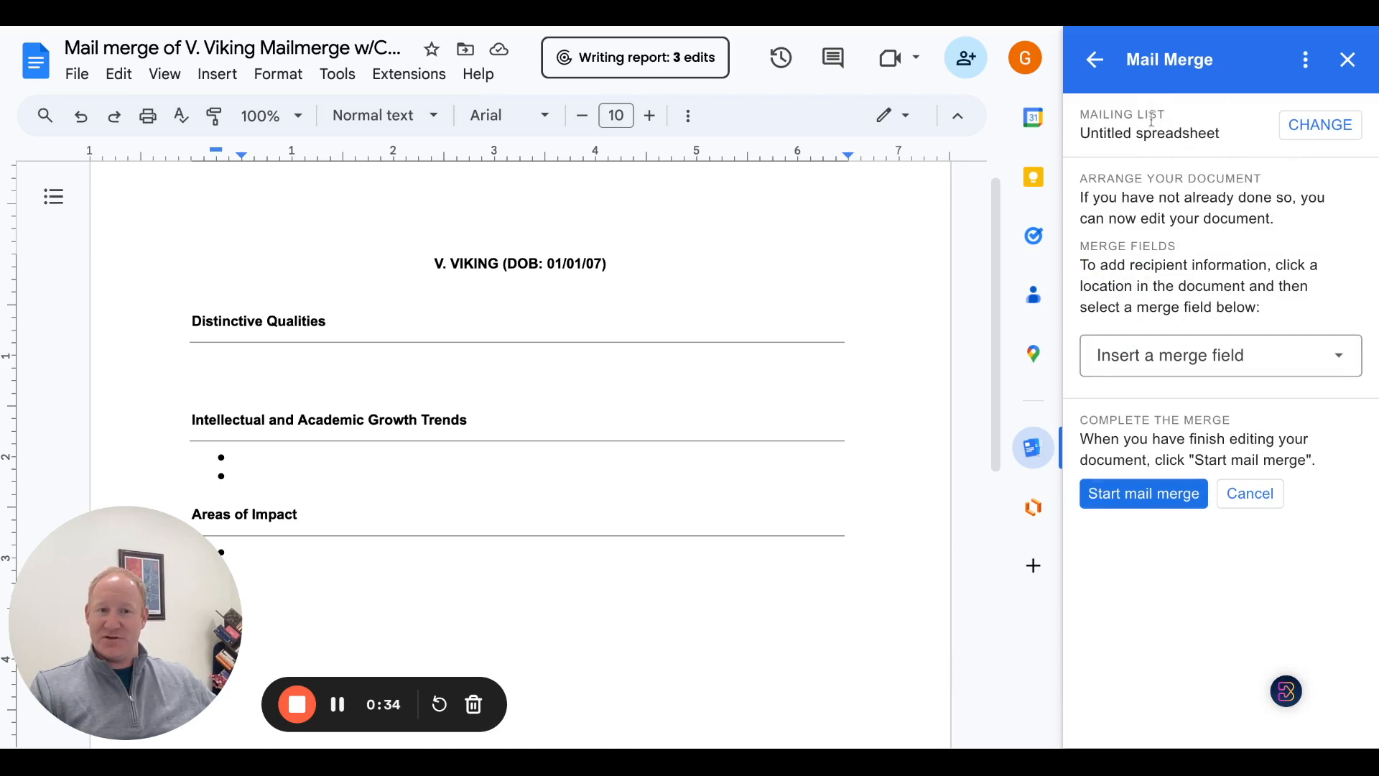
Insert the "What is your intended major(s)?" merge field at the first bullet under Intellectual and Academic Growth Trends
click(1178, 353)
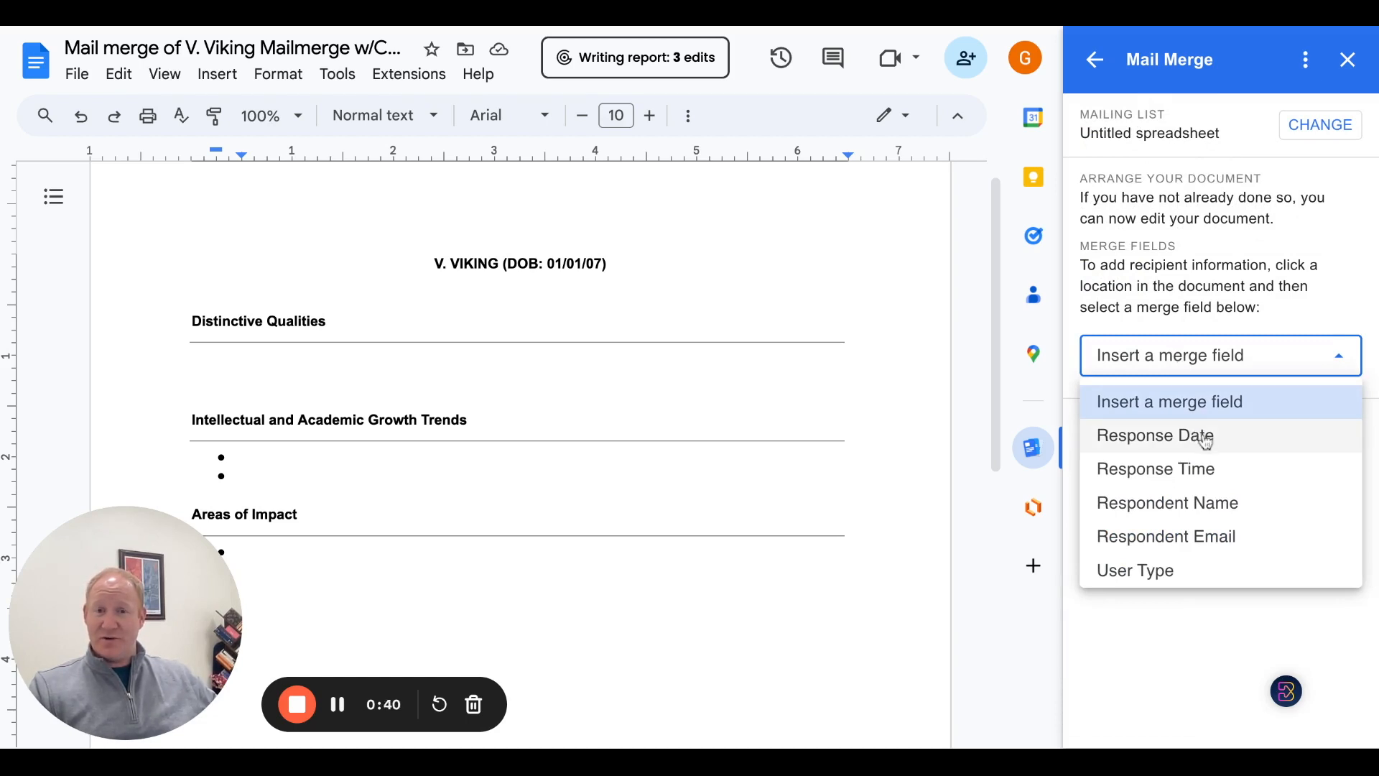
scroll(1212, 444, down, 1)
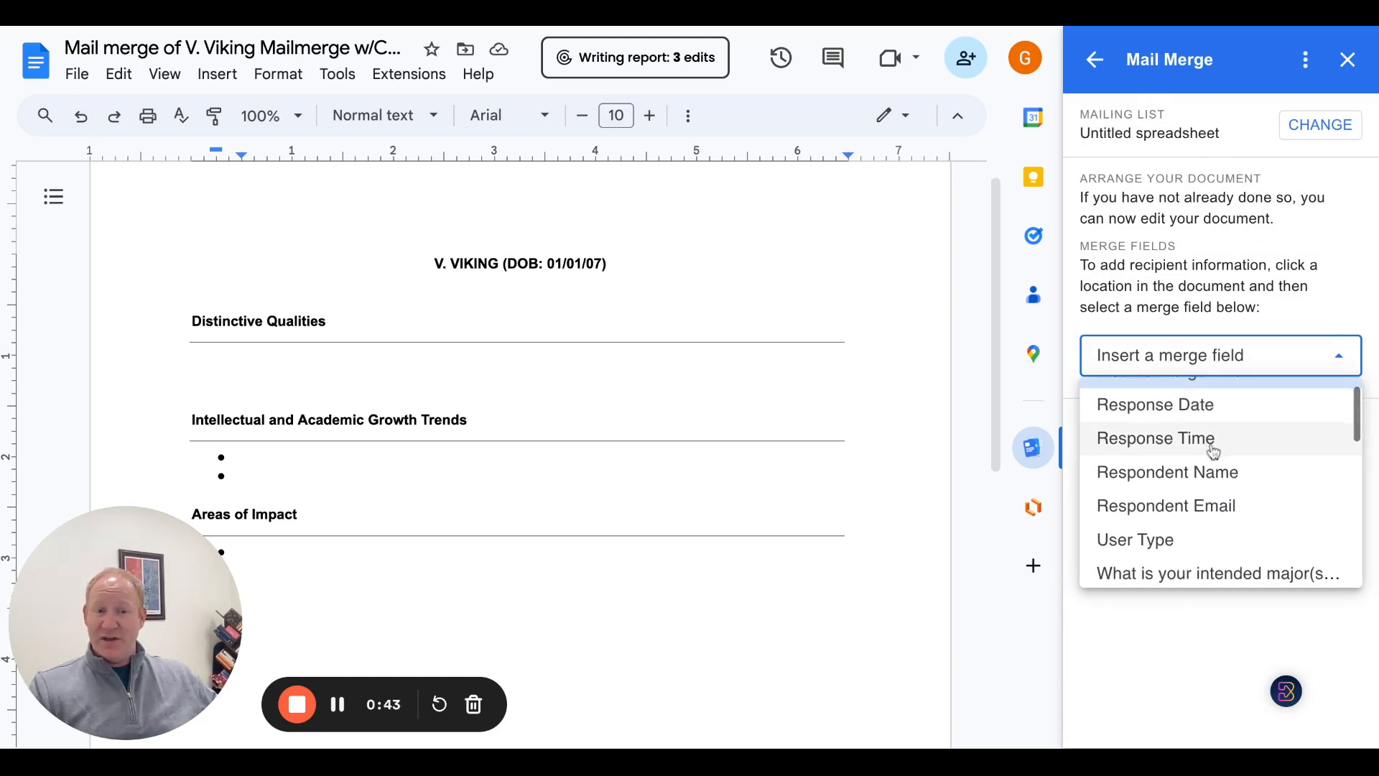
scroll(1214, 449, down, 1)
scroll(1214, 451, down, 2)
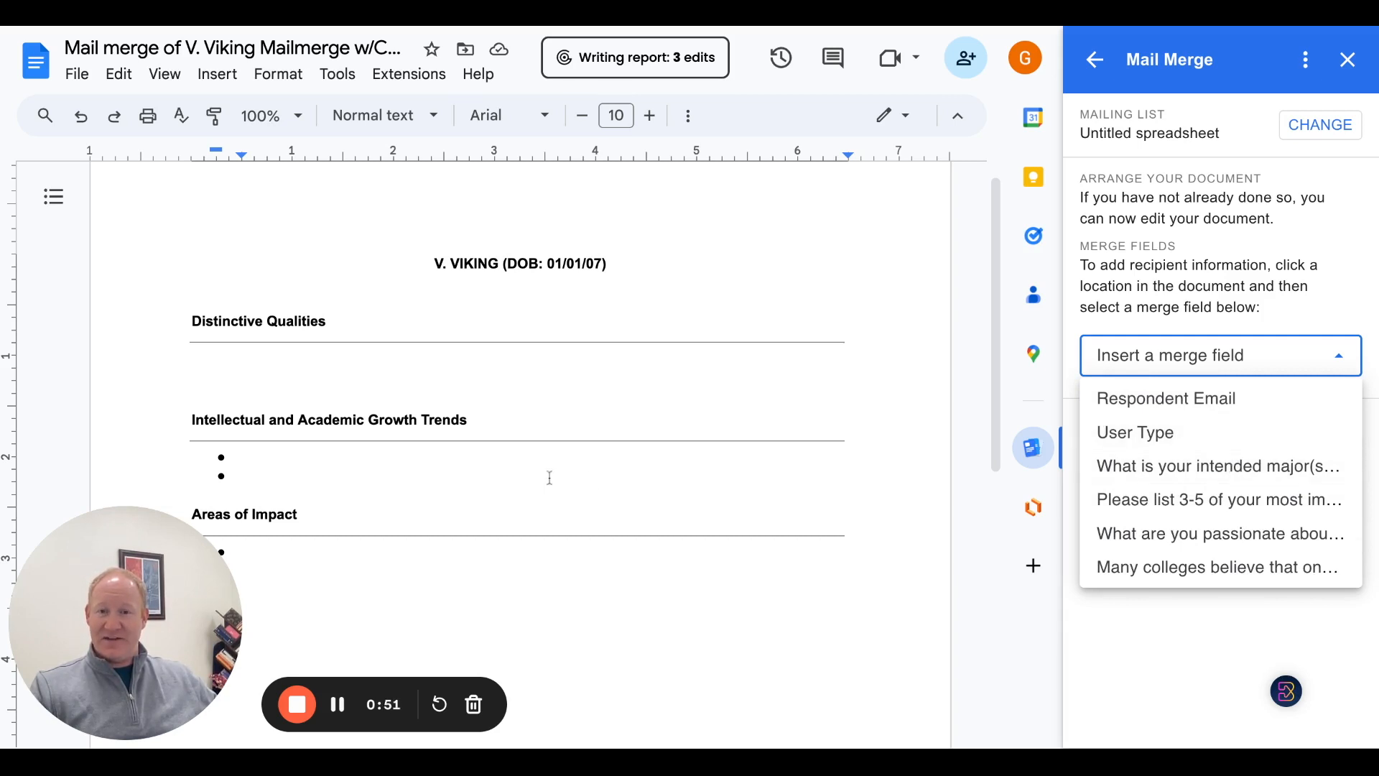
click(399, 449)
click(1145, 468)
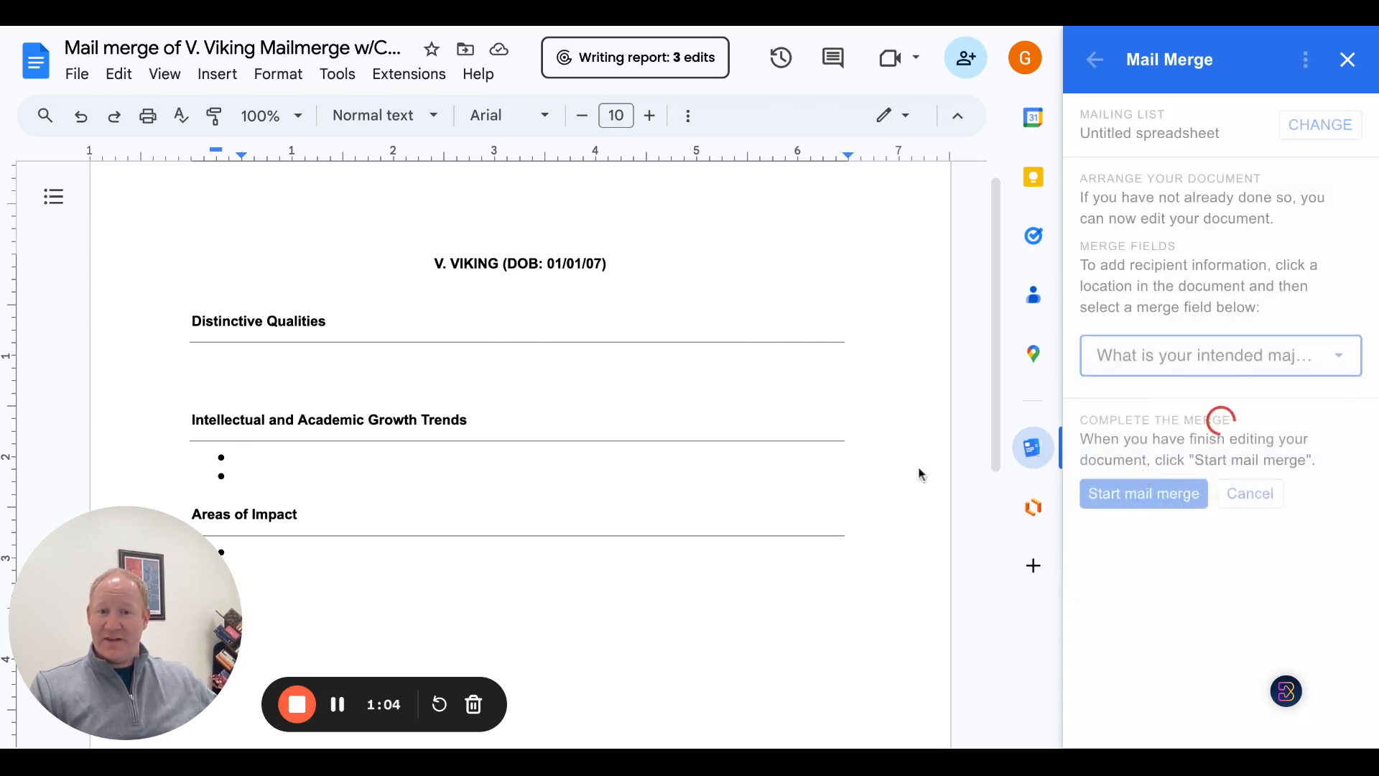
Insert the "Please list 3-5 of your most important activities" merge field at the bullet under Areas of Impact
click(397, 552)
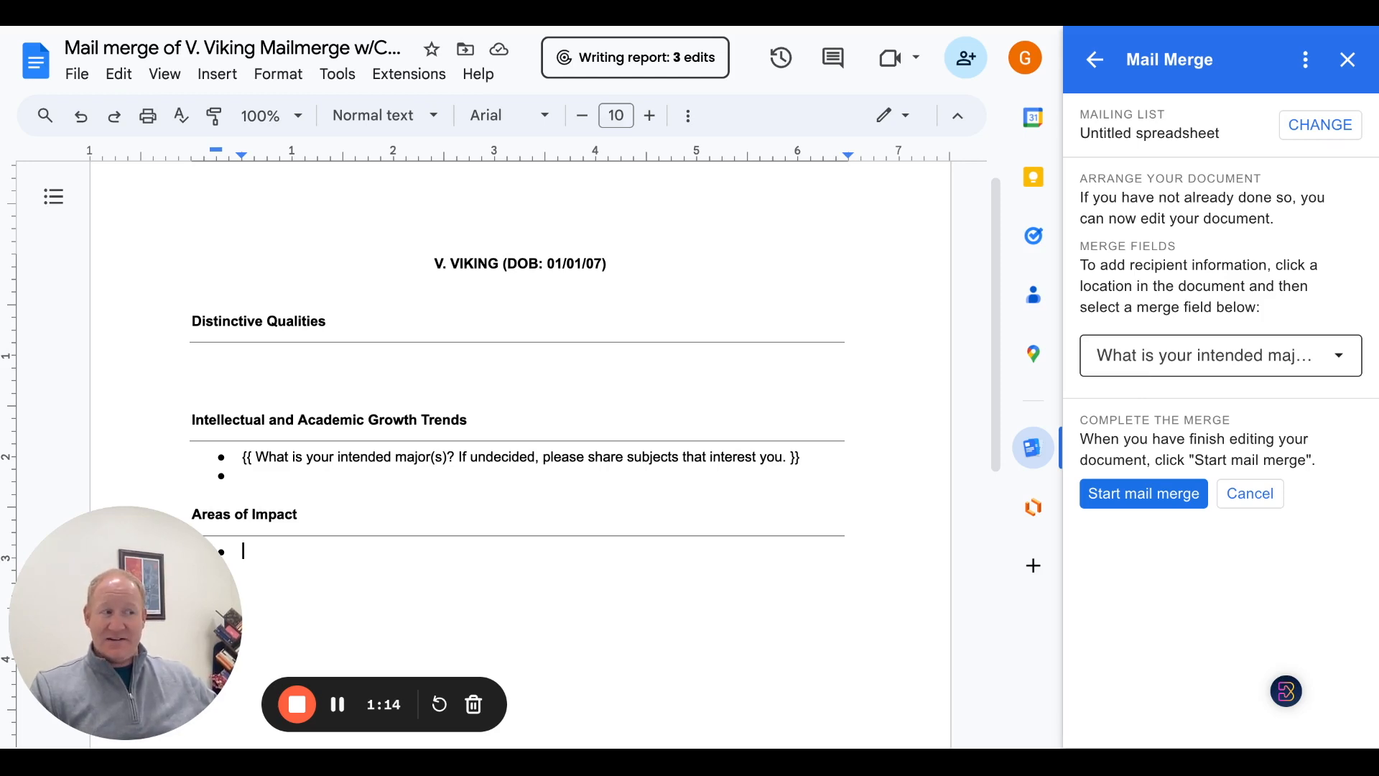
click(1213, 356)
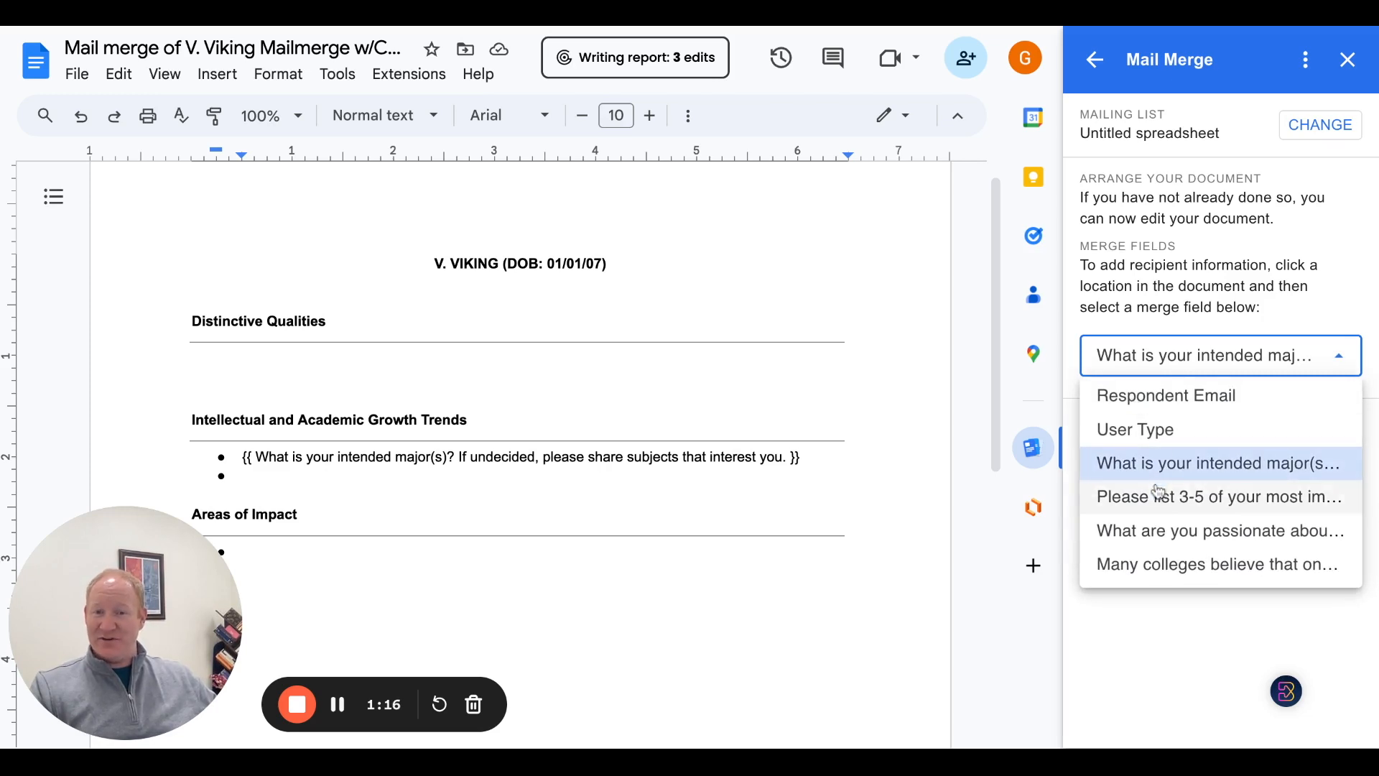
click(1184, 503)
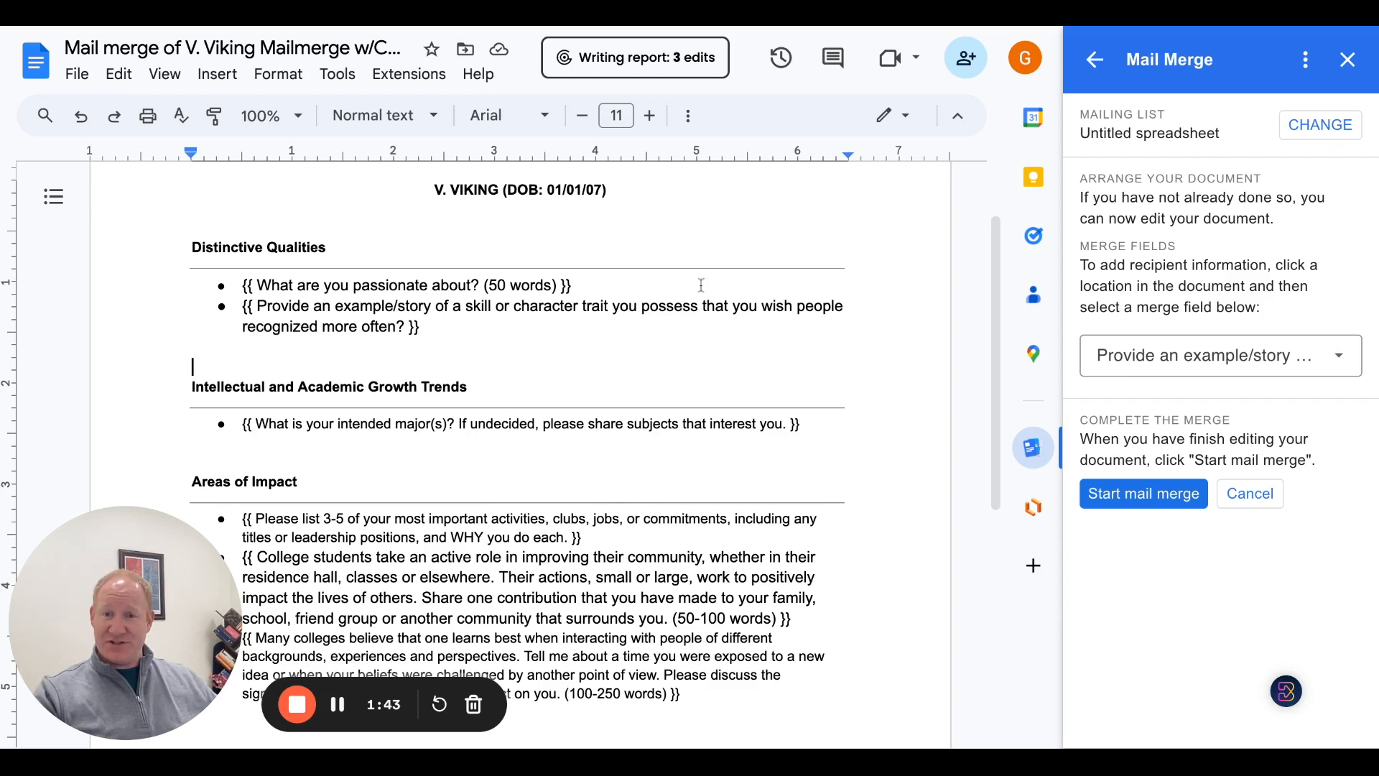
Select only the student's name in the document's title line and start the mail merge
drag(433, 188, 517, 190)
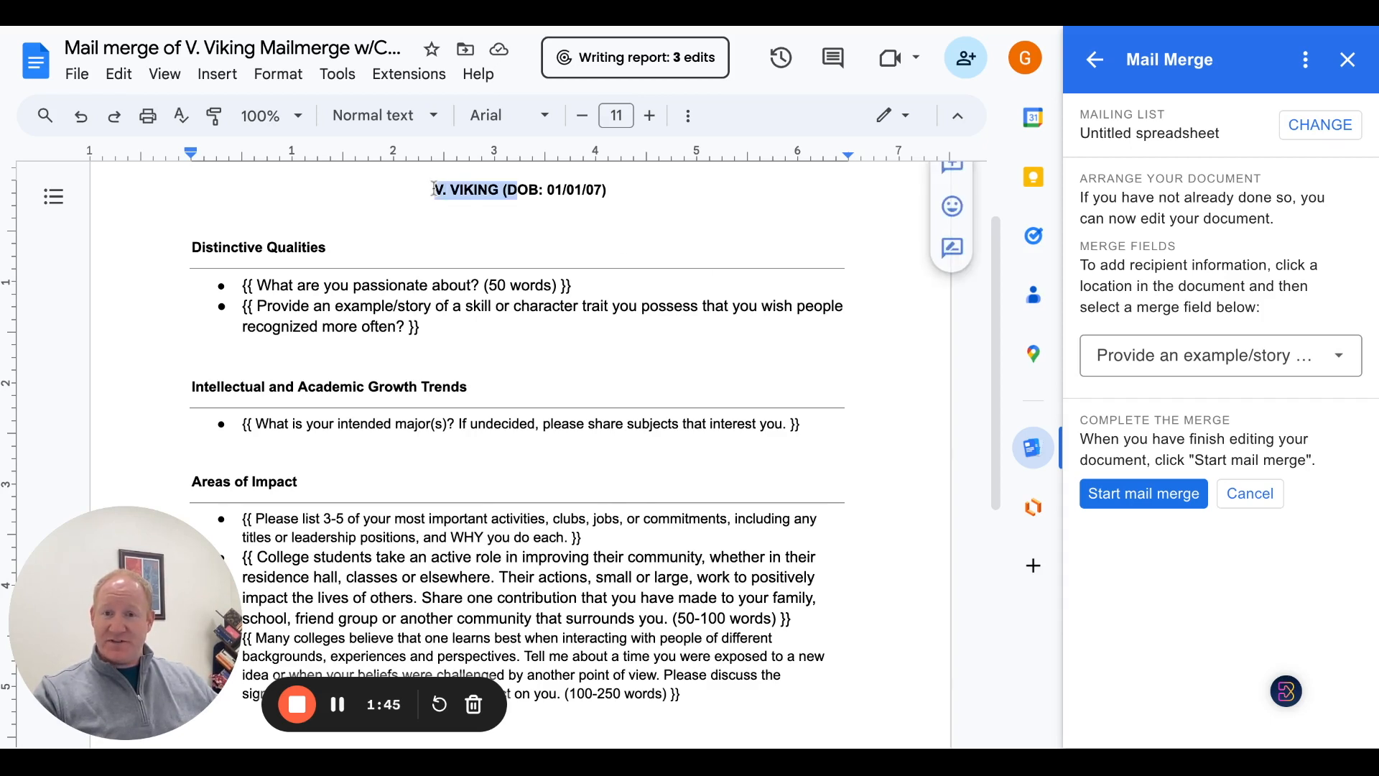
key(shift+Left)
key(shift+Left)
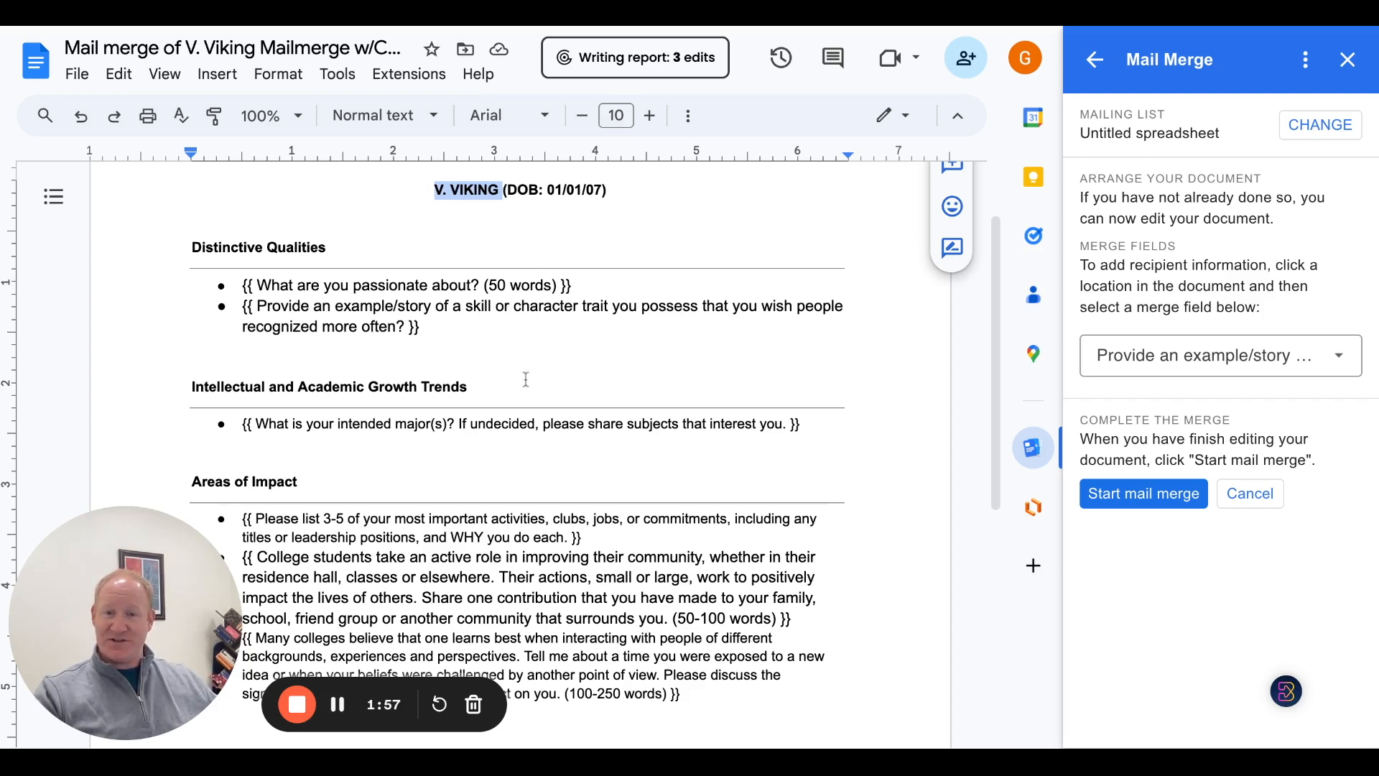
click(1145, 503)
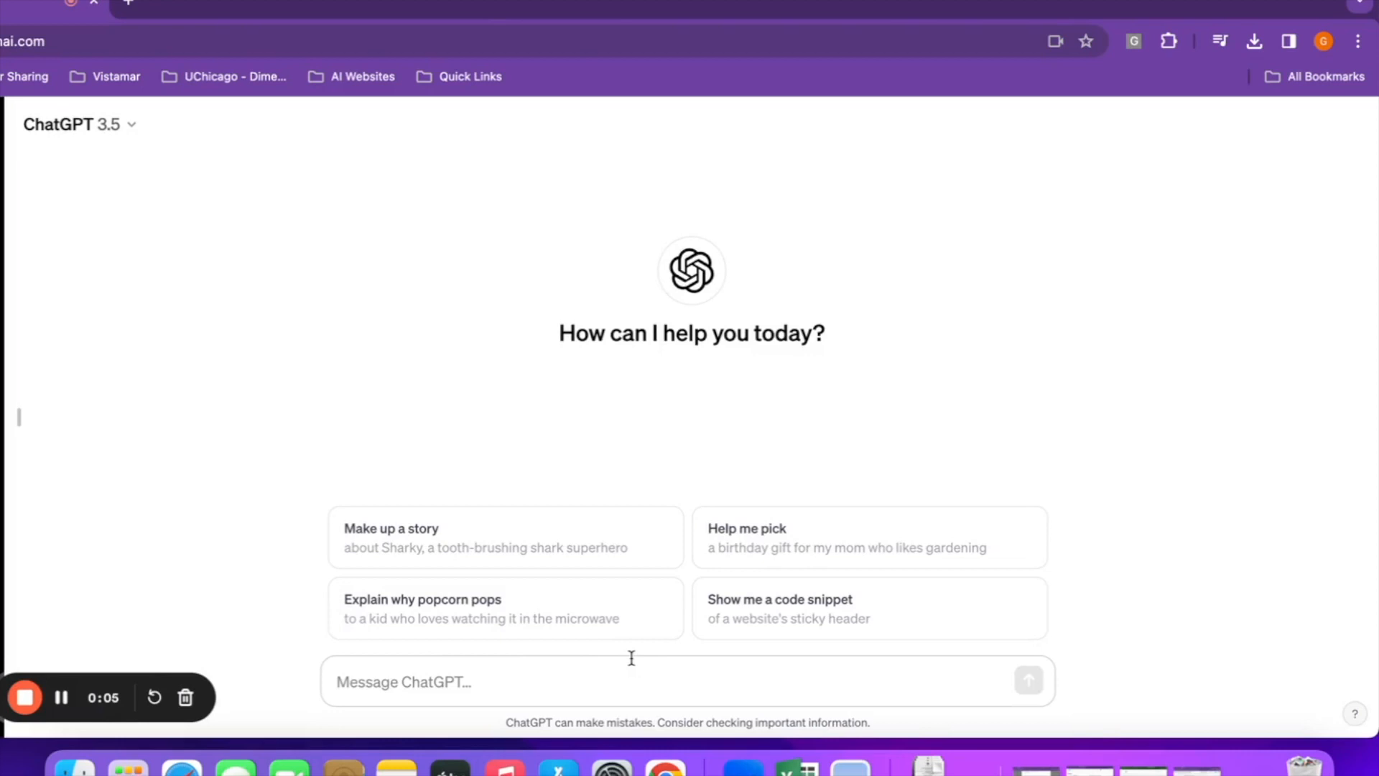
In ChatGPT, begin a prompt reading "Please distill the following information down to 5 distinct bullet points, be sure"
click(562, 678)
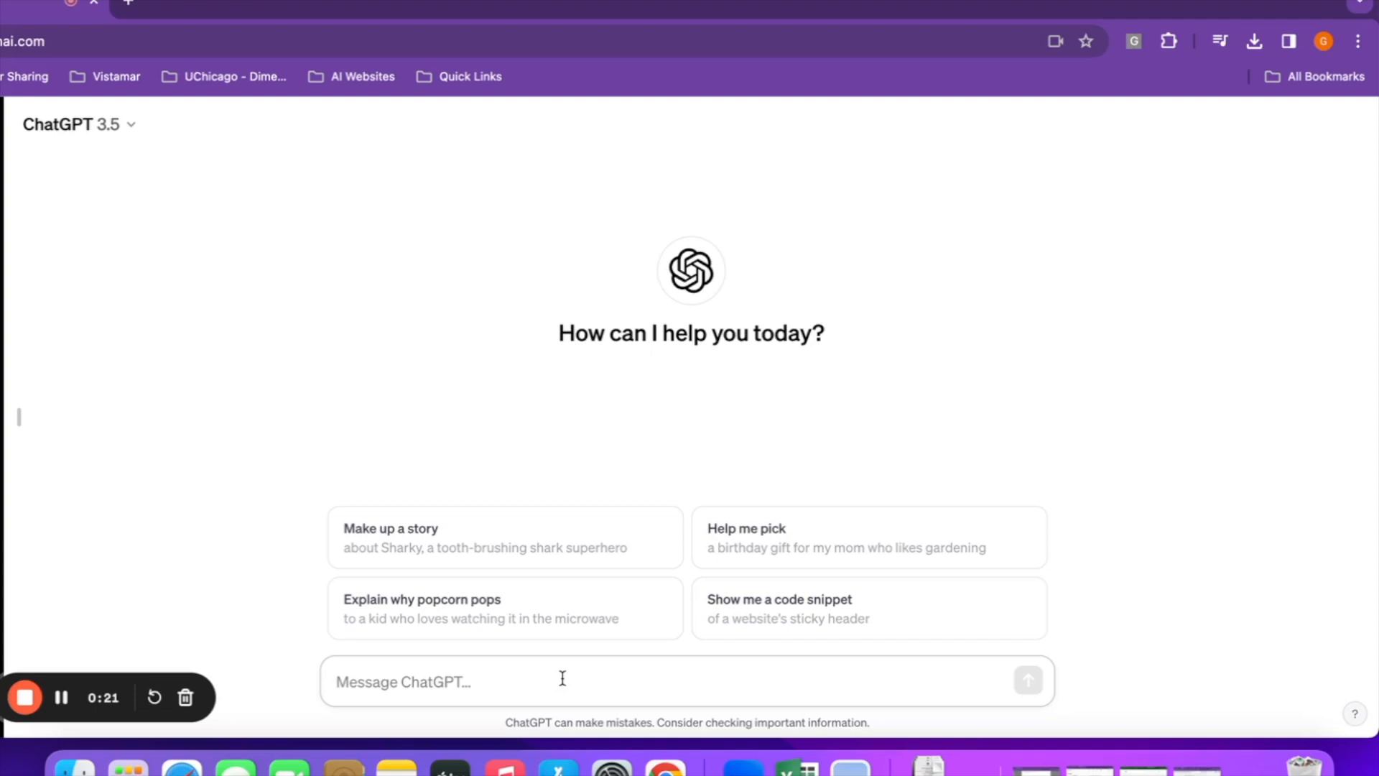
text(Please)
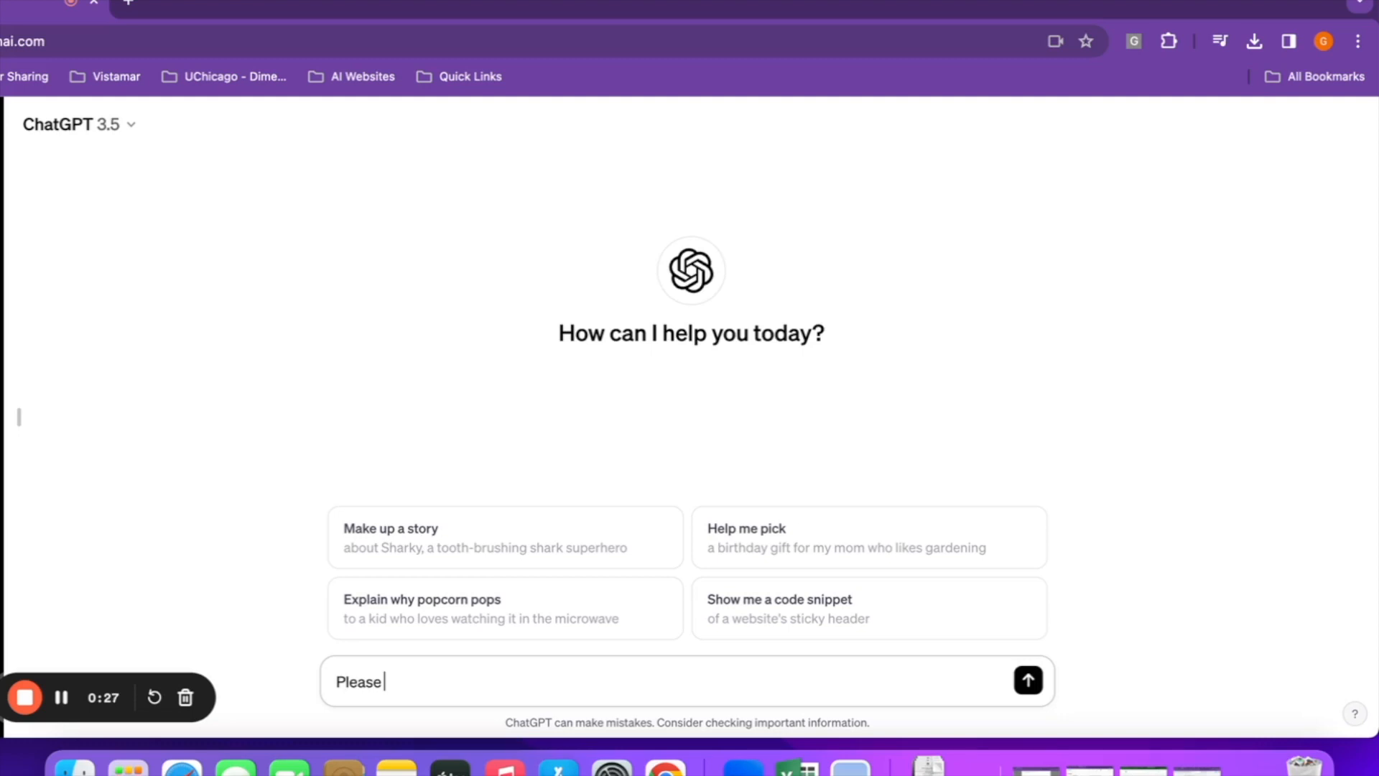
text( distill the foll)
text(owing thorn)
key(BackSpace)
key(BackSpace)
key(BackSpace)
key(BackSpace)
key(BackSpace)
text(inf)
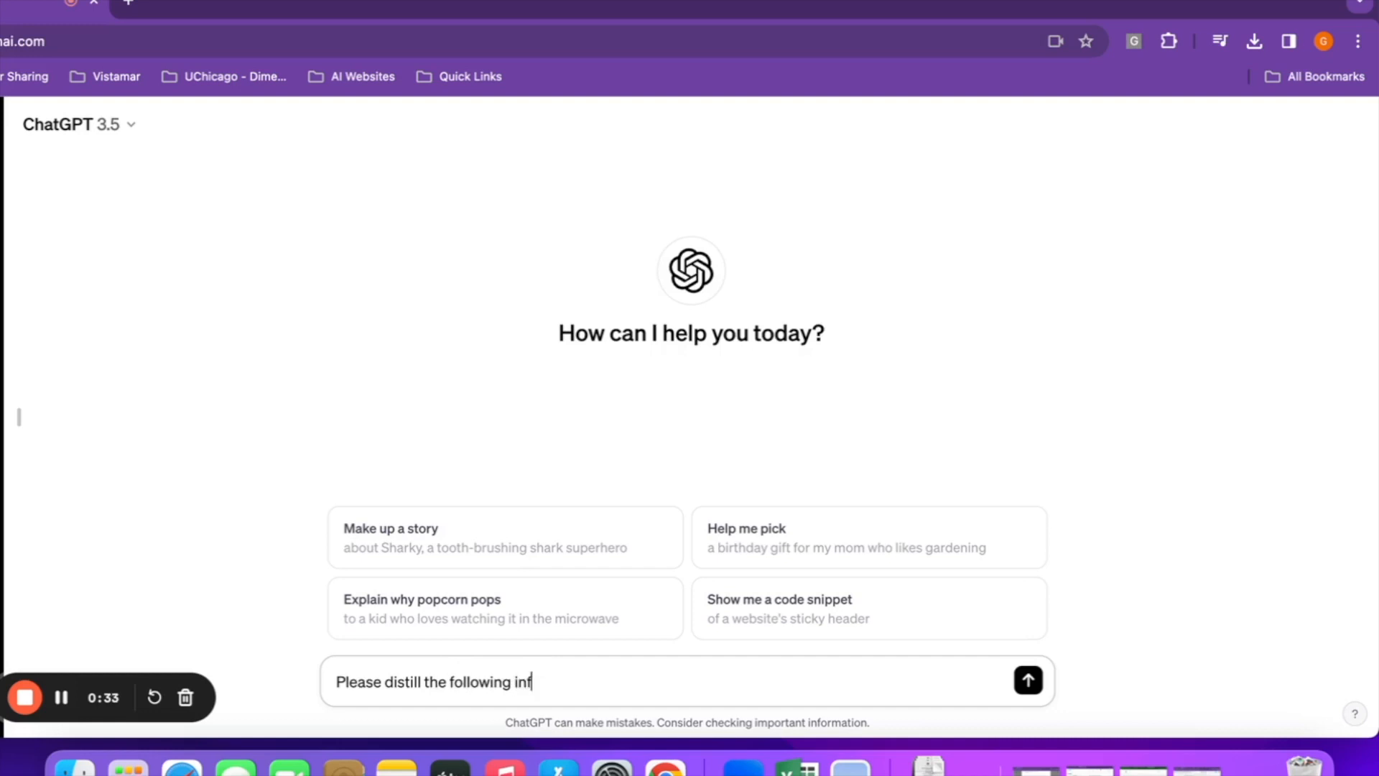
text(ormation down to 5 )
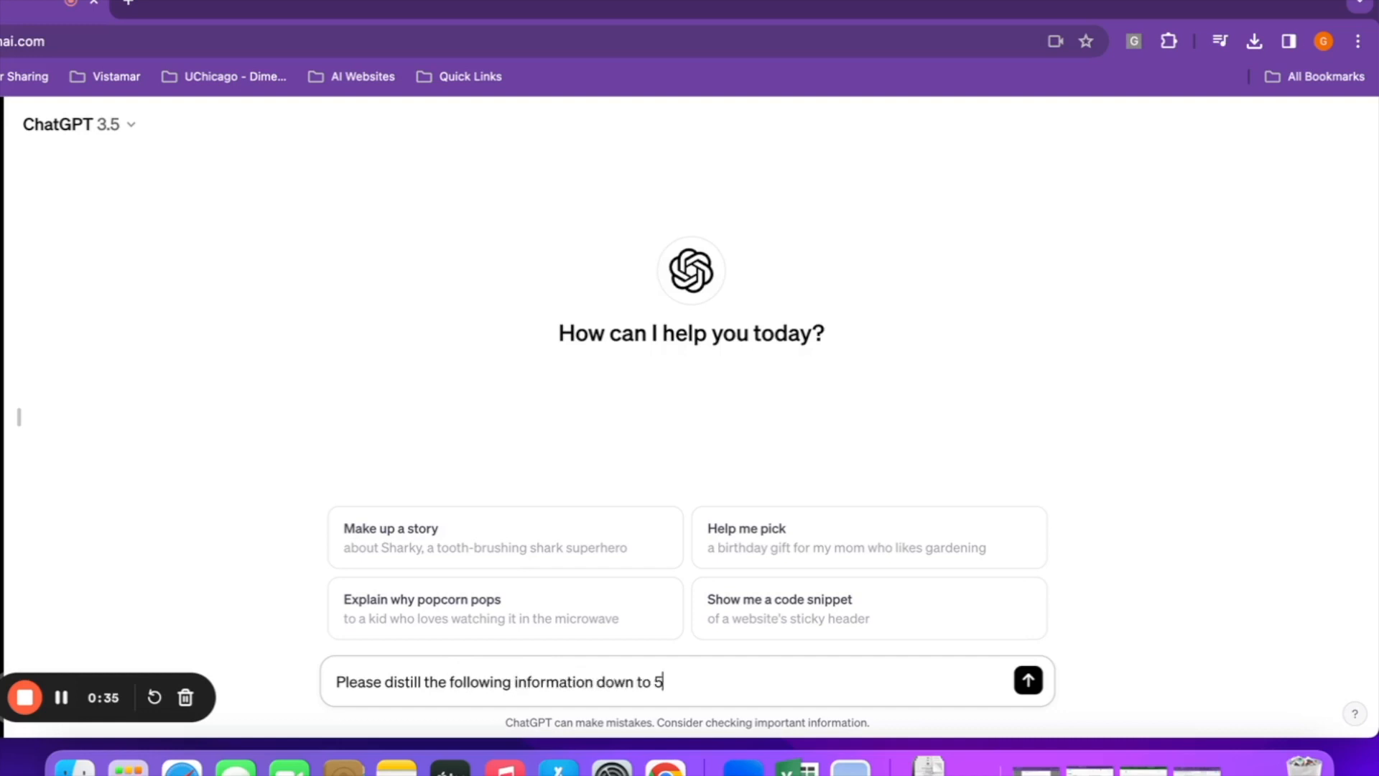
text(distinct bulle)
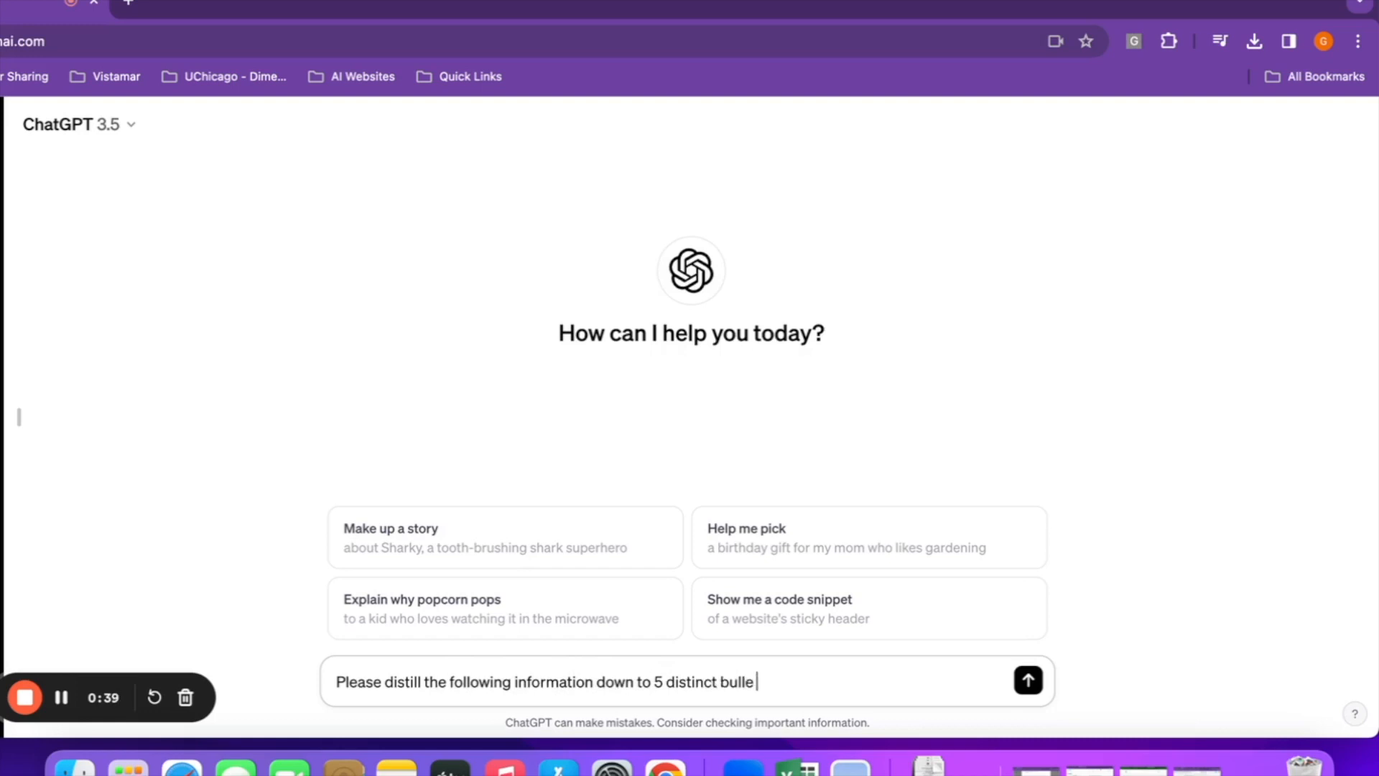
text(t points, be sure)
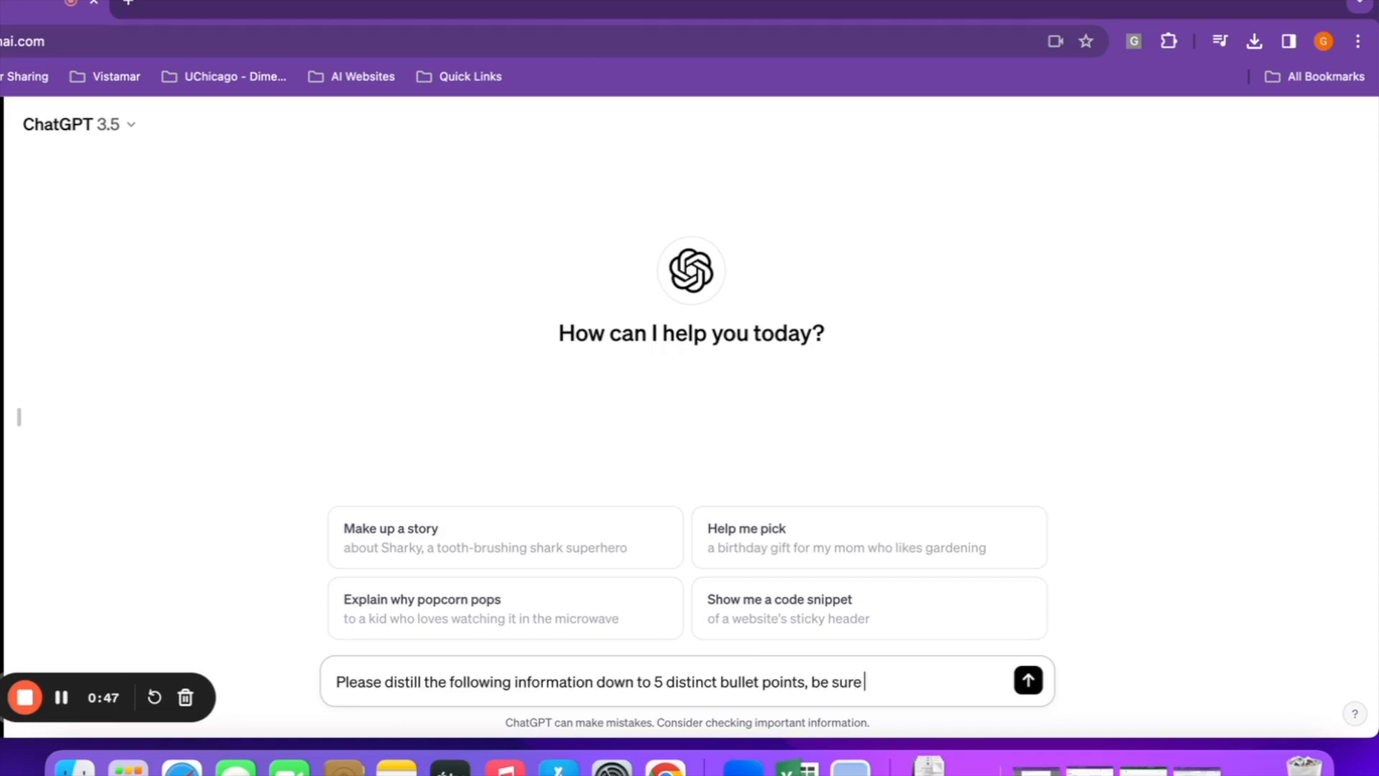
Complete the prompt's instruction with "that each is succinct and highlights the student's potential for college success:"
text( that each is succinct)
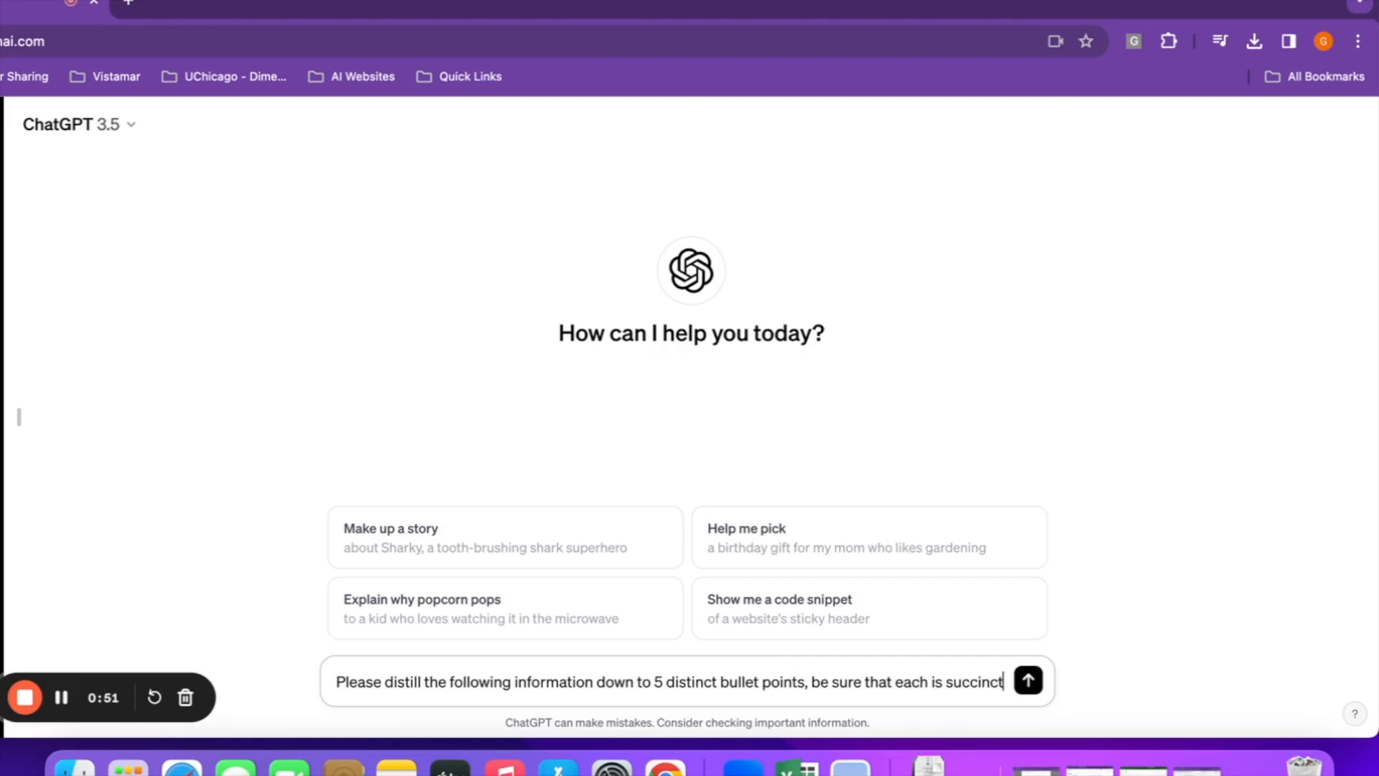
text( and highlights the stud)
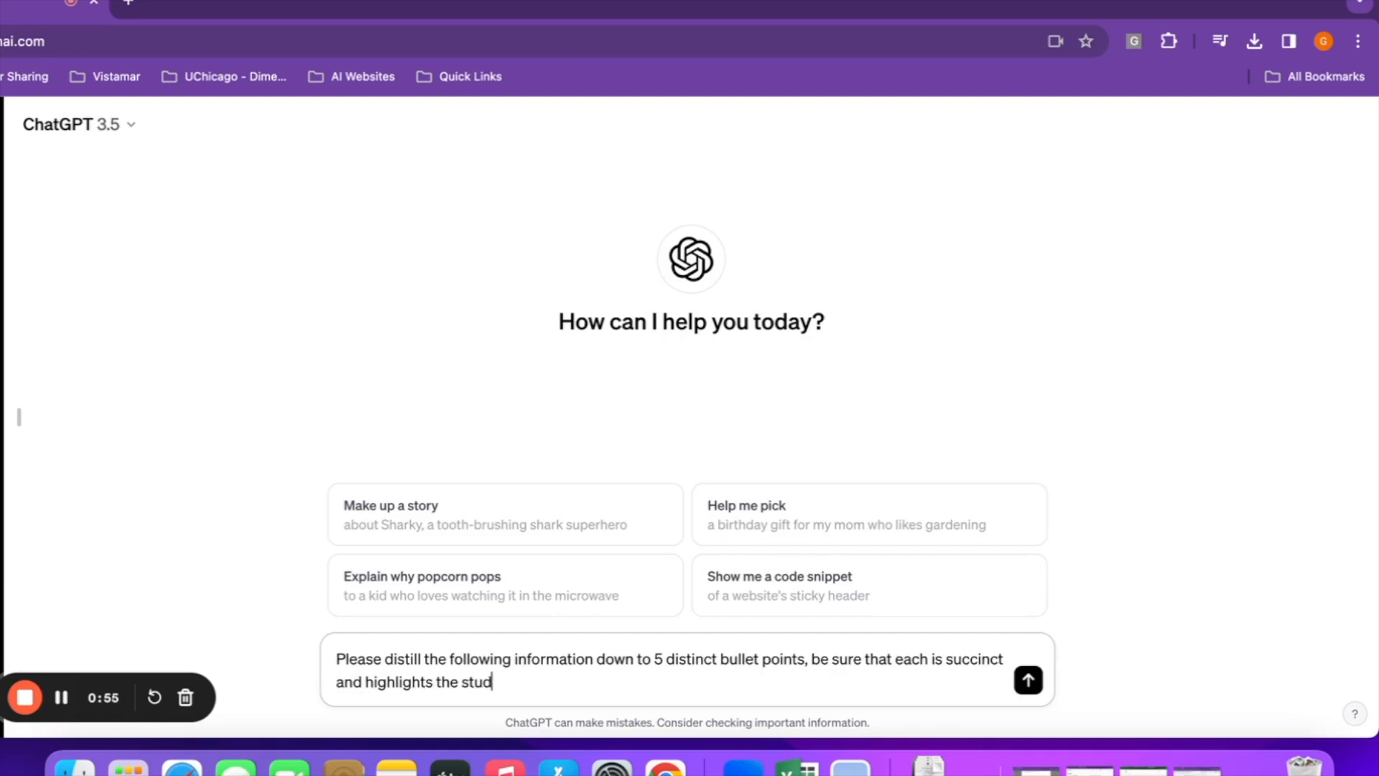
text(ent's potential)
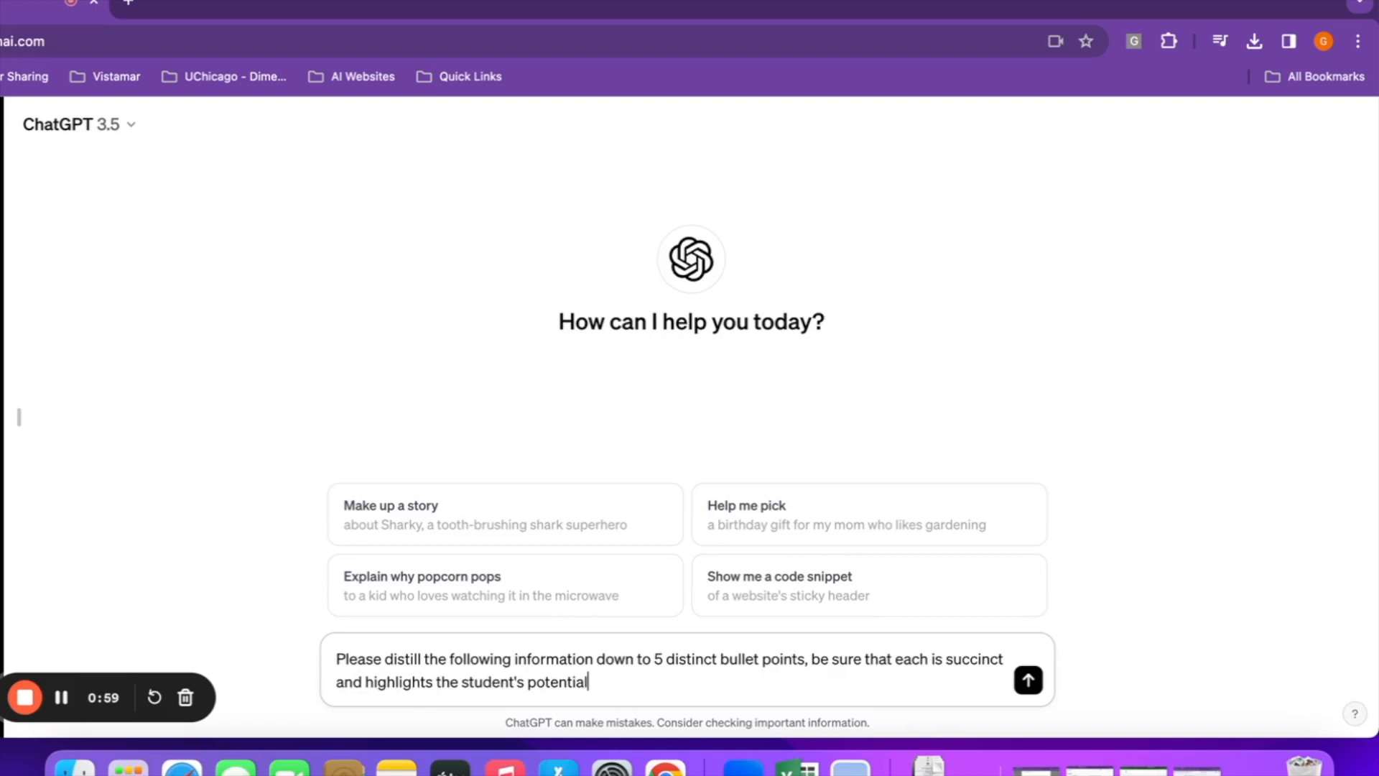
text( for college success)
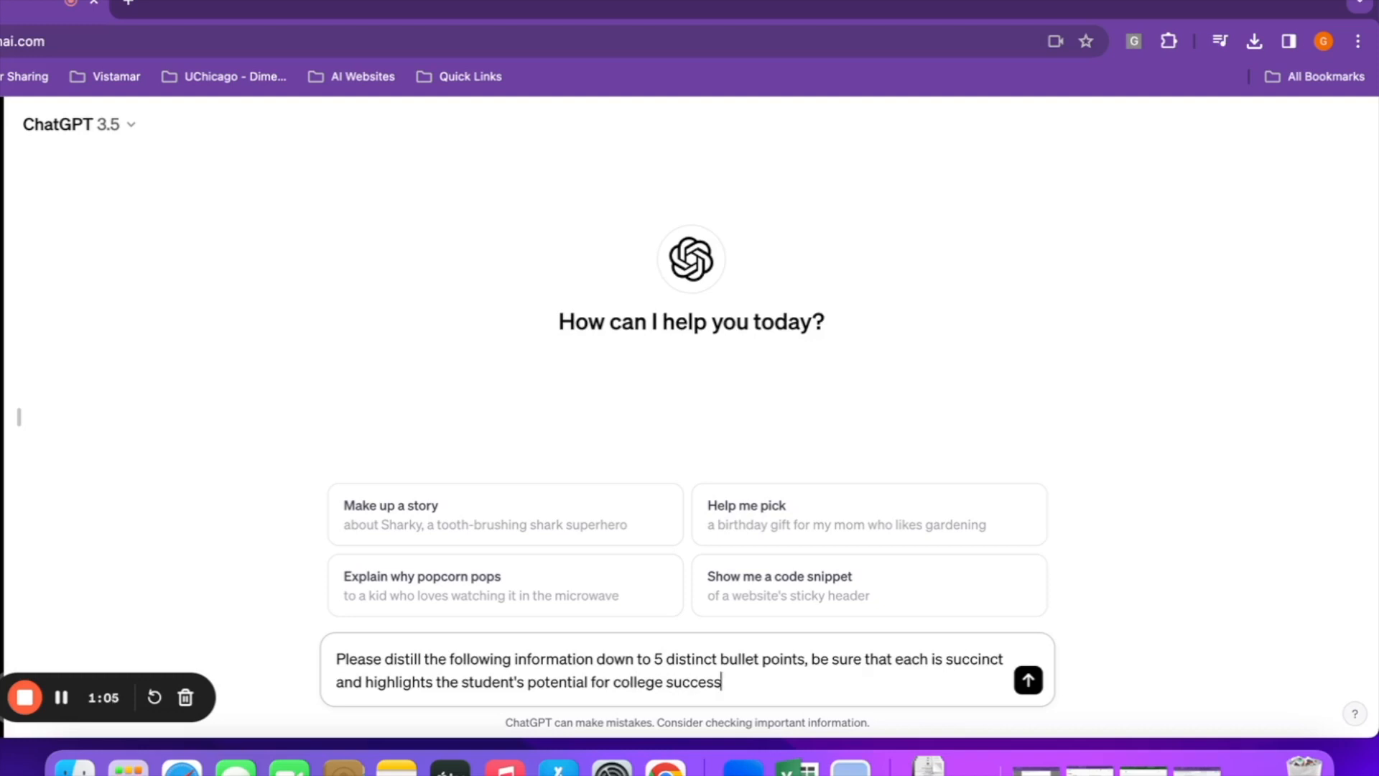
text(:)
Paste the student's copied survey responses after the instruction, submit the prompt and review the generated bullet points
key(super+v)
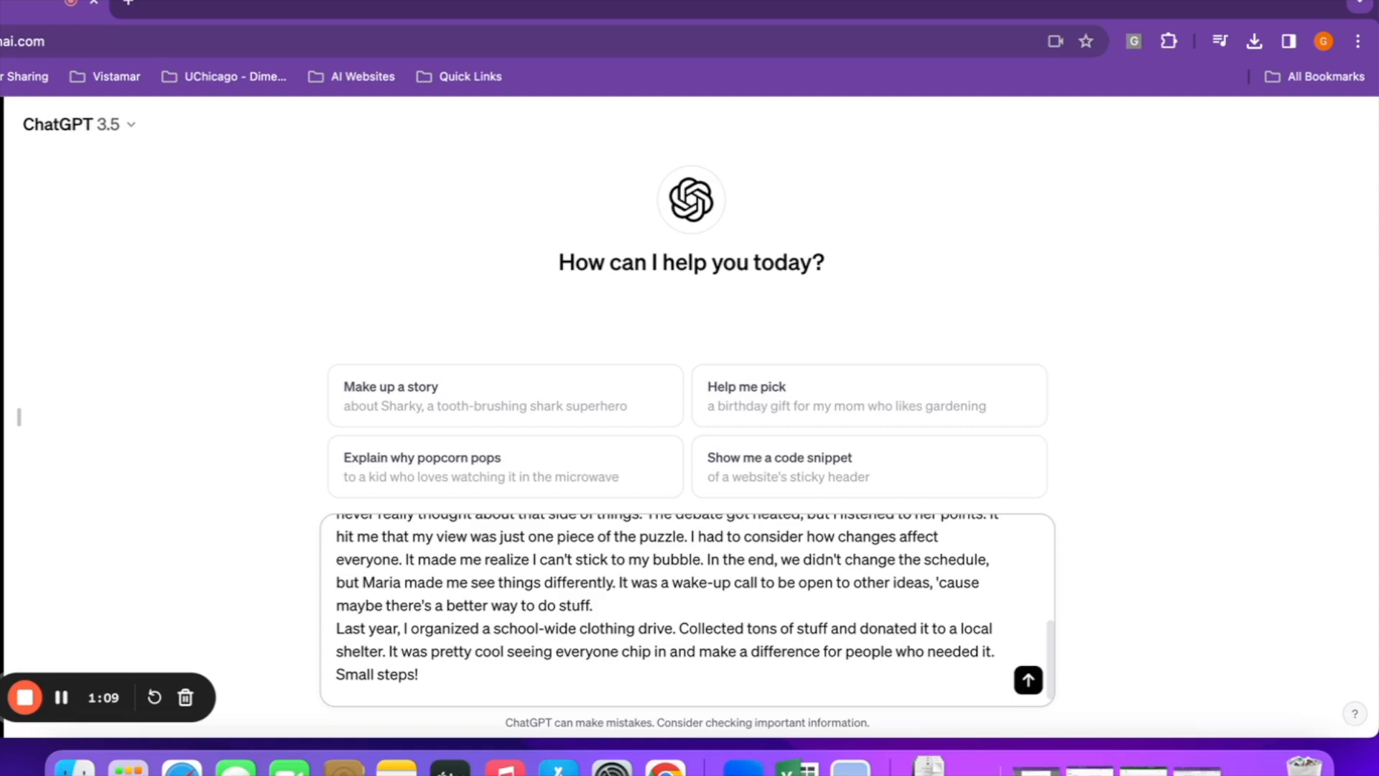
key(Return)
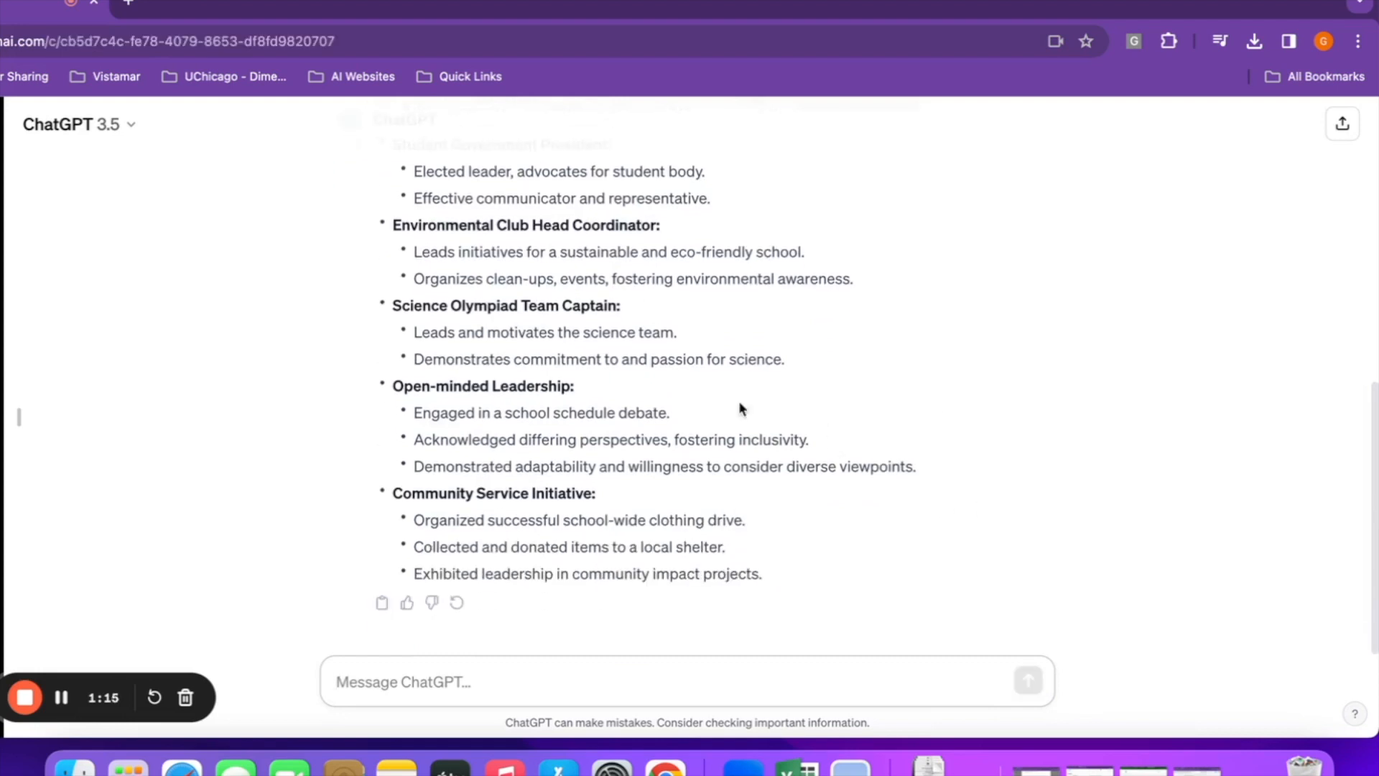
scroll(696, 392, up, 2)
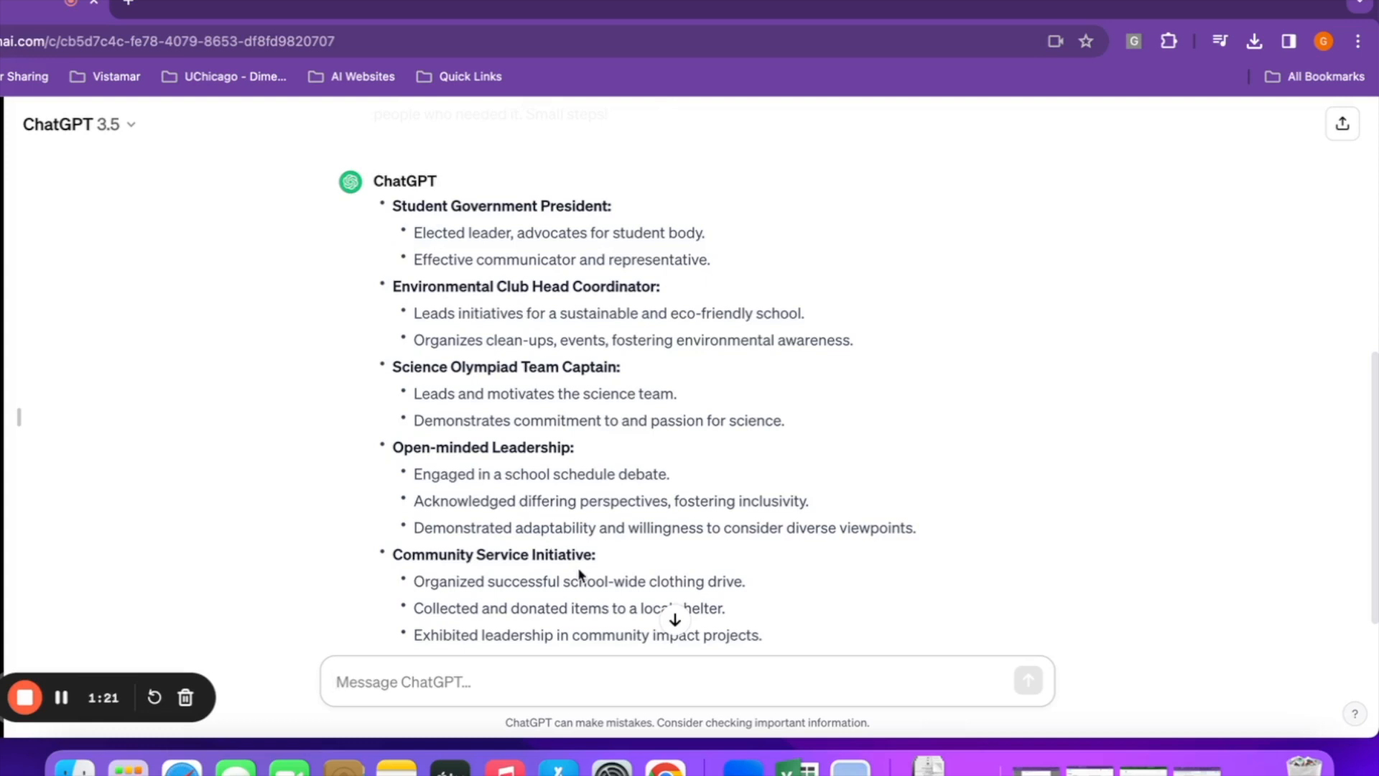
Begin a follow-up prompt reading "please be more descriptive, but do not add new information that was not provided originally."
text(please be )
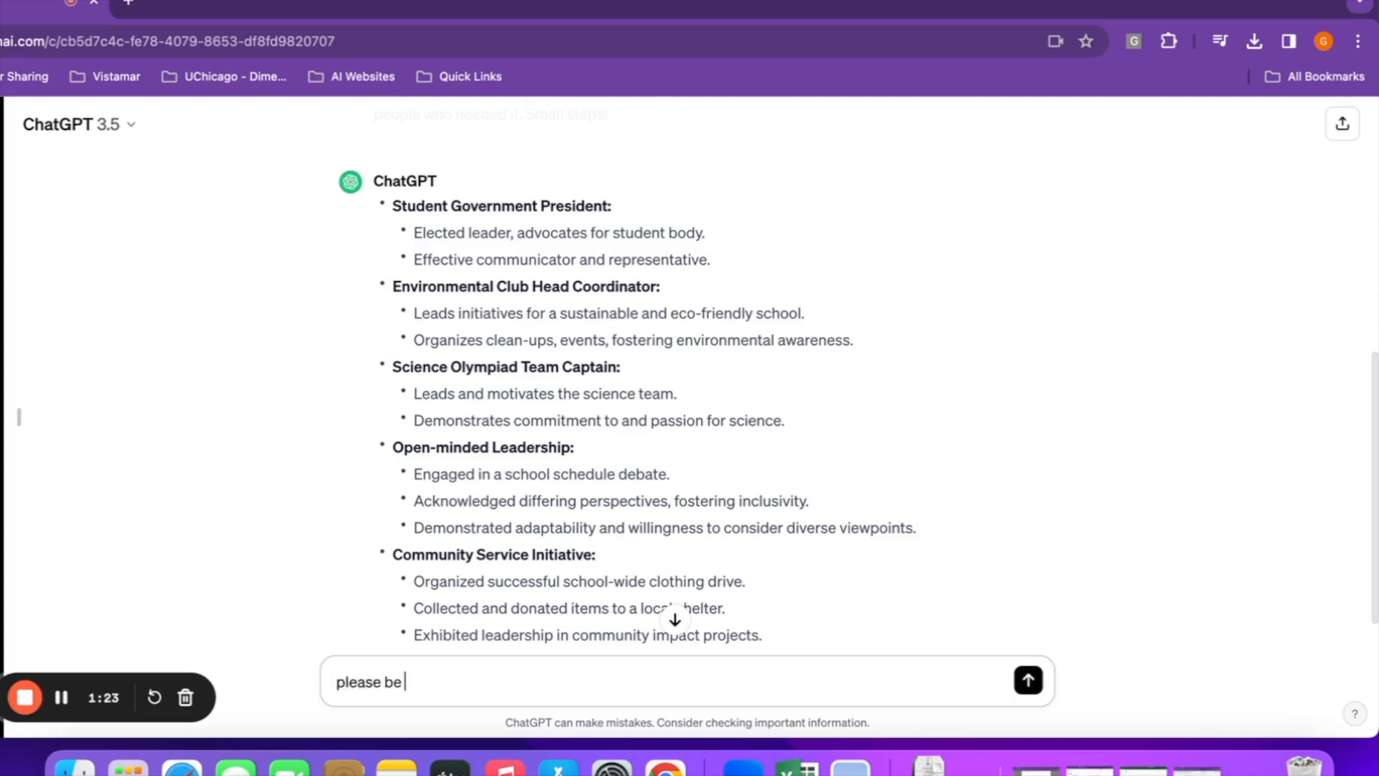
text(more descriptive, but do)
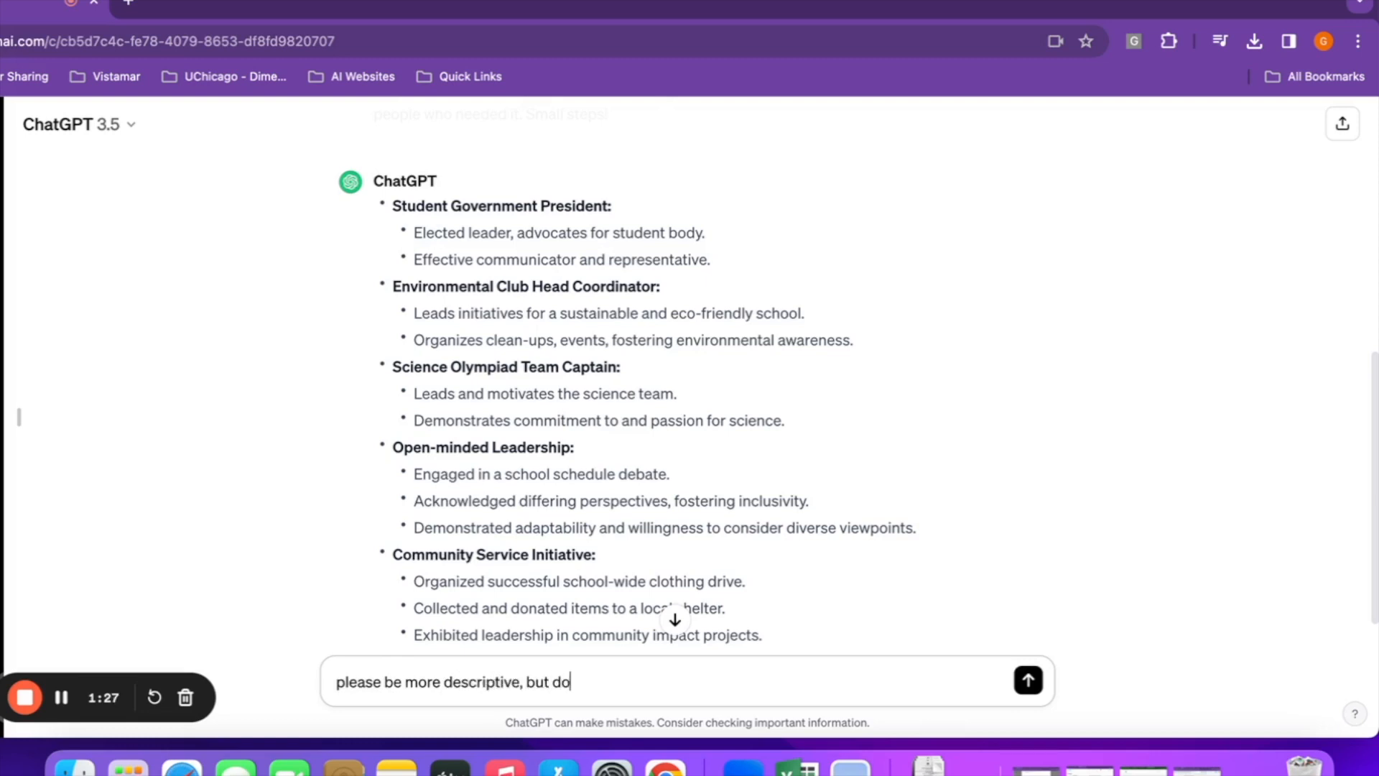
text( not add new information)
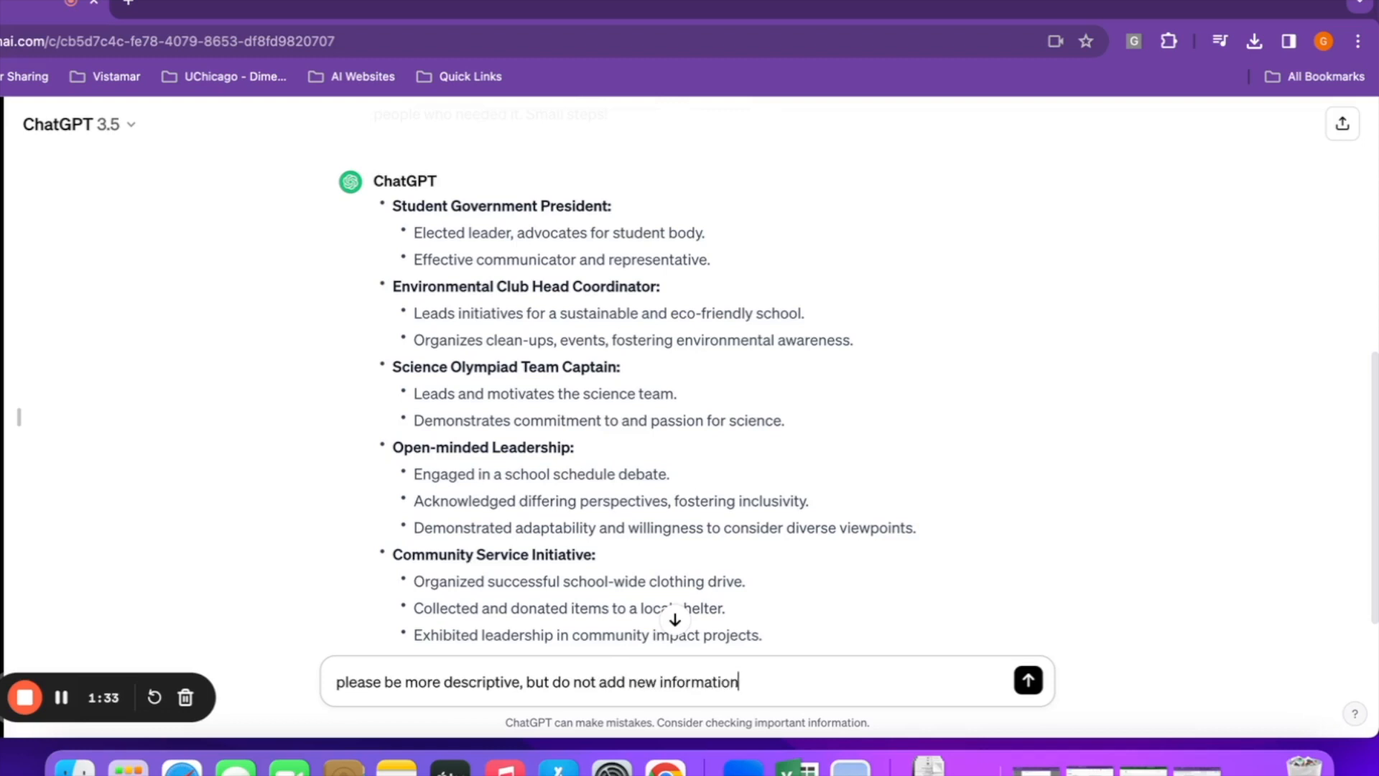
text( that was not prov)
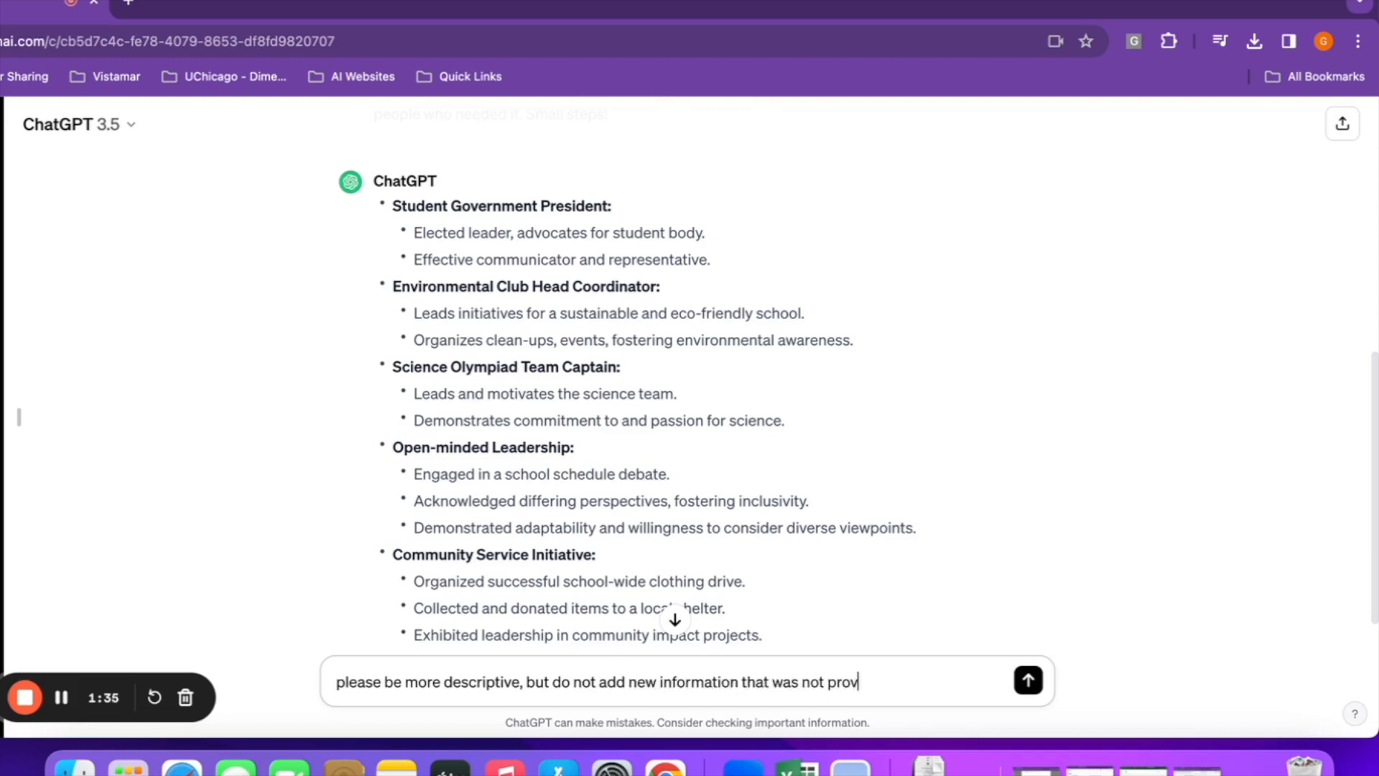
text(ided originally.)
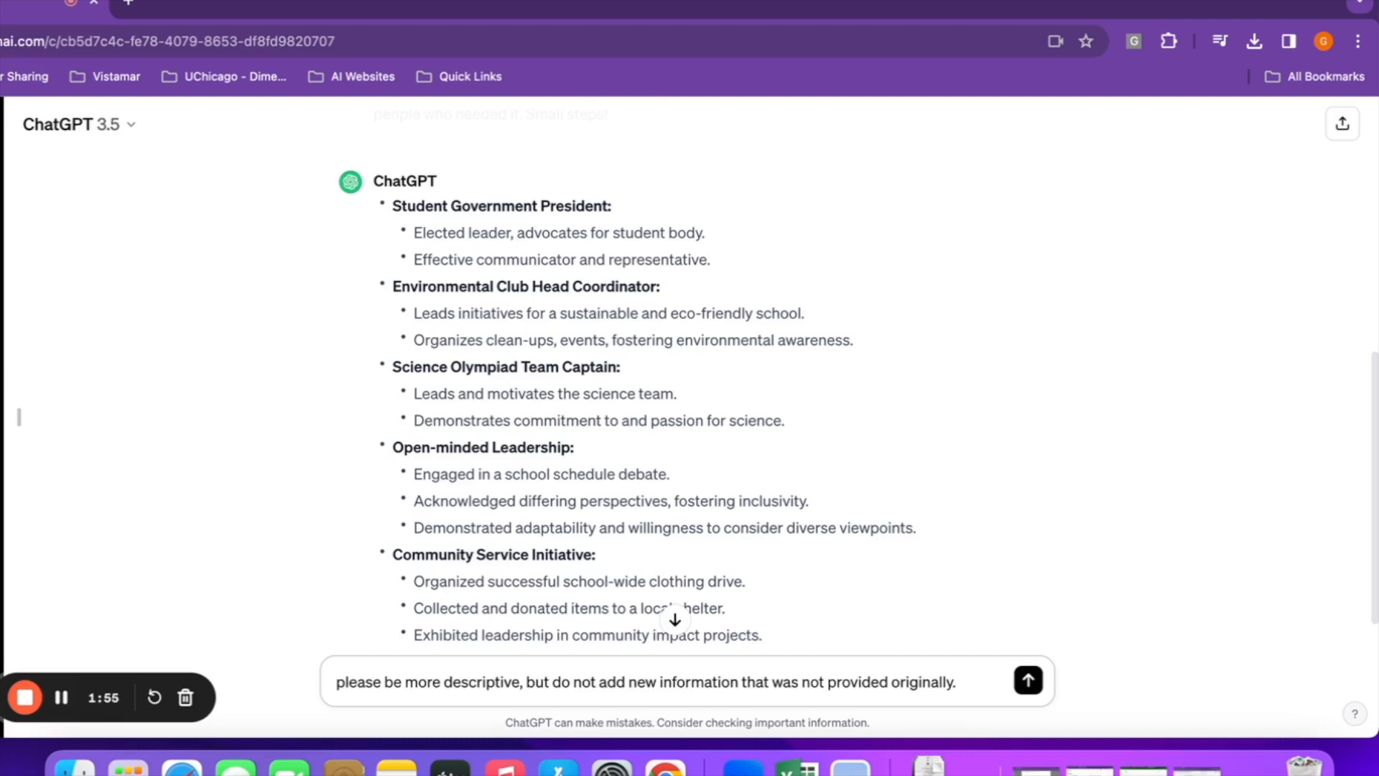
Add "Remove the bold formatting and write 5 bullet points using full sentences instead." to the follow-up prompt and submit it
text(Remove the bold forma)
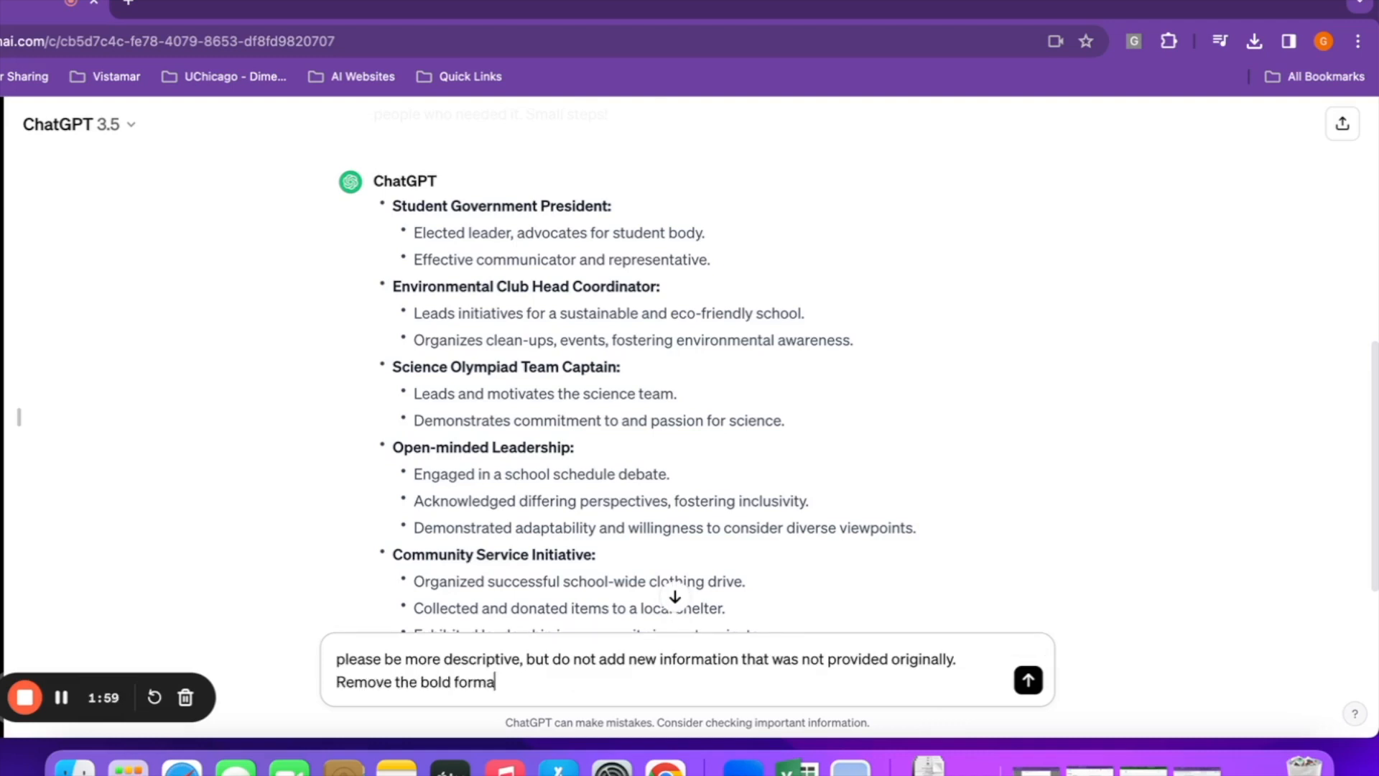
text(tting and wri)
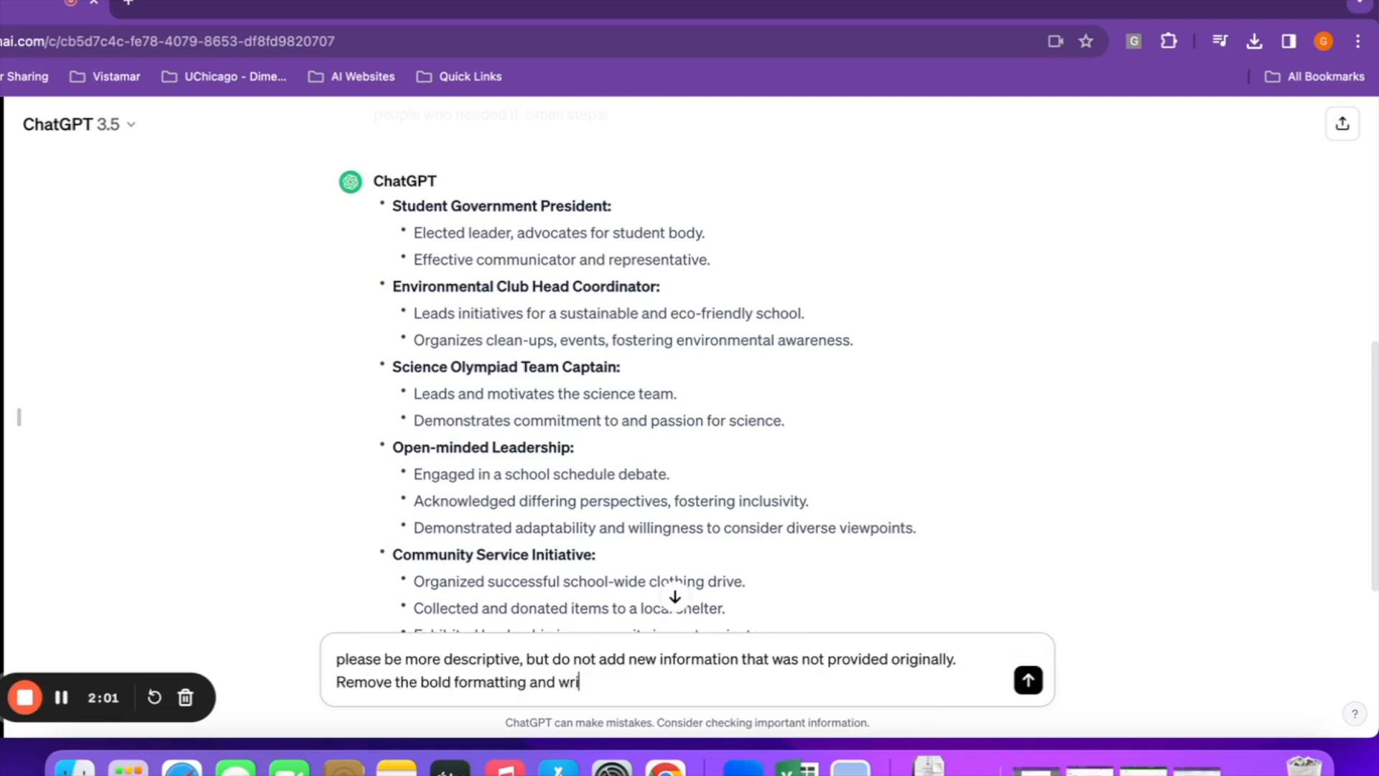
text(te 5 bullet points)
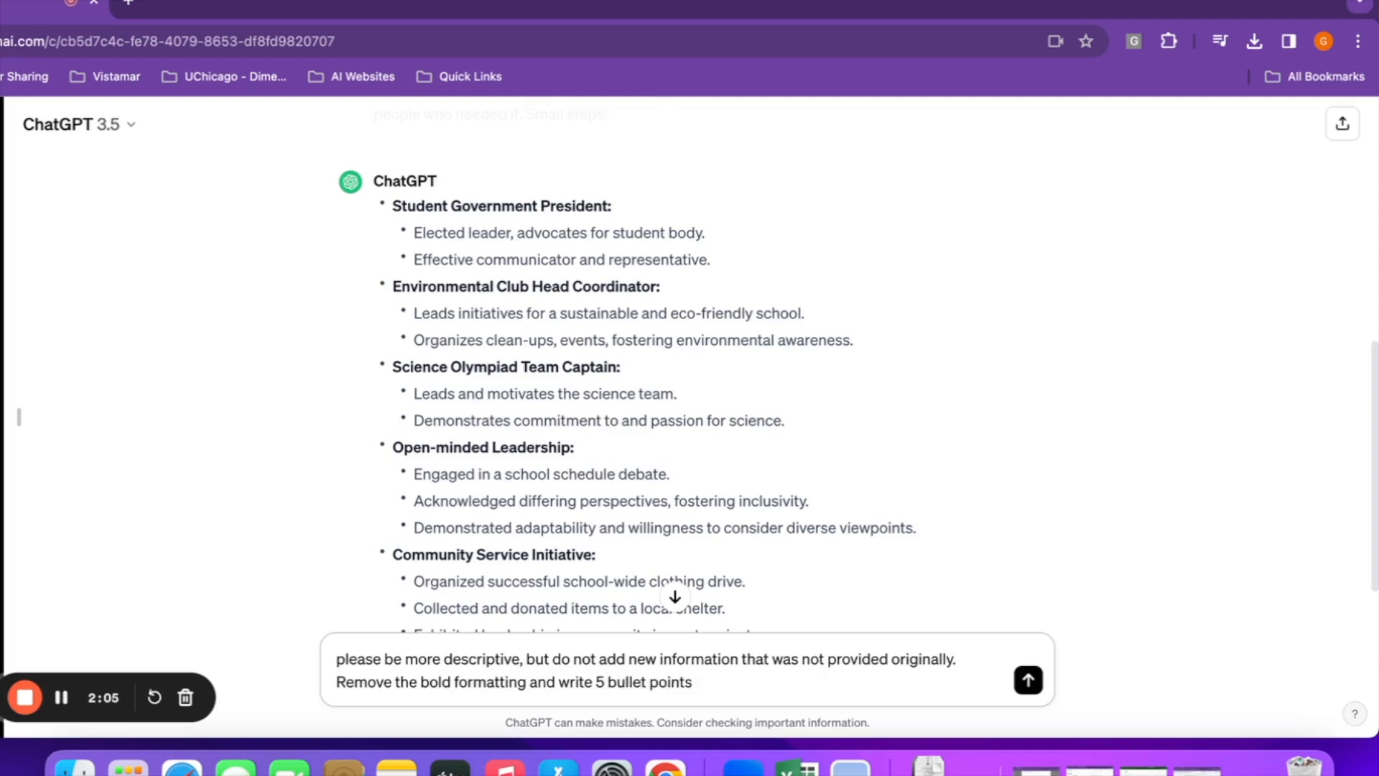
text( using full sentences inst)
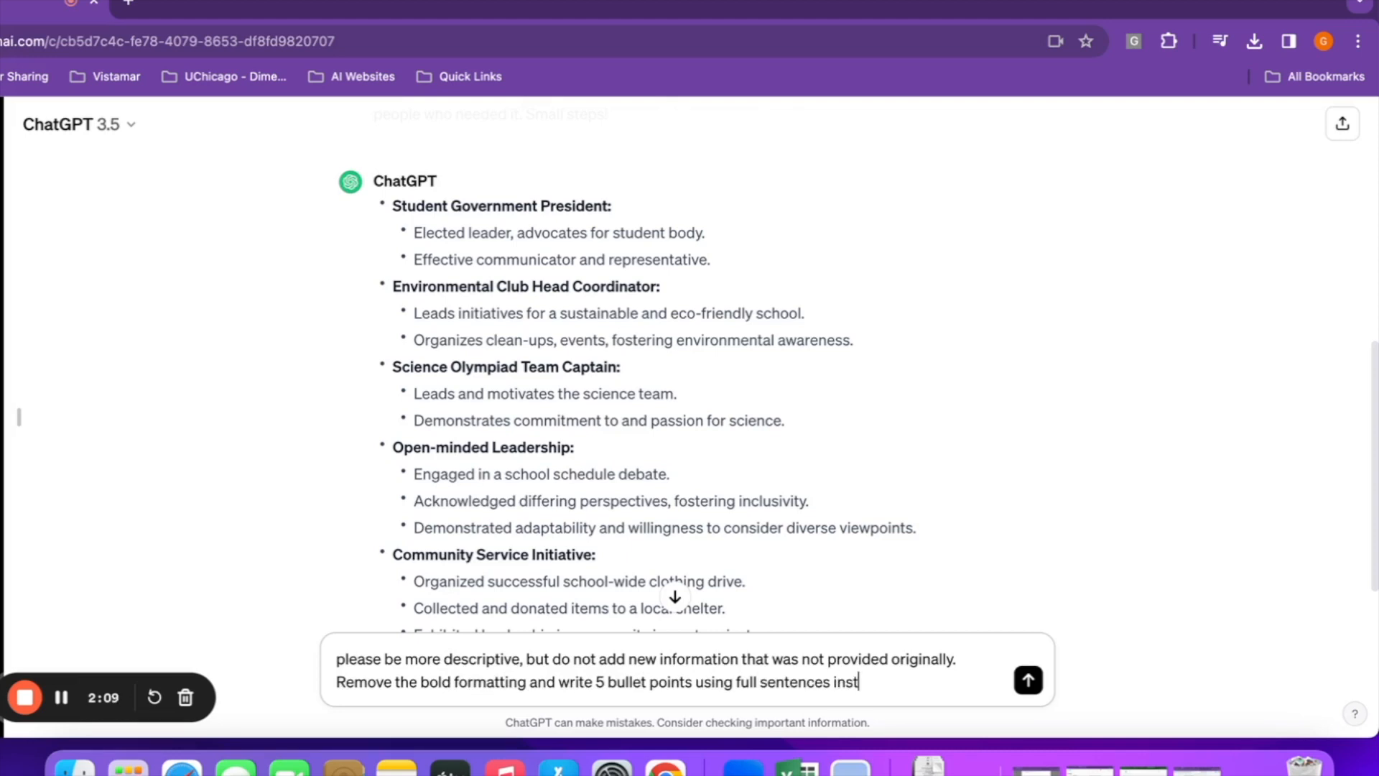
text(ead.)
key(Return)
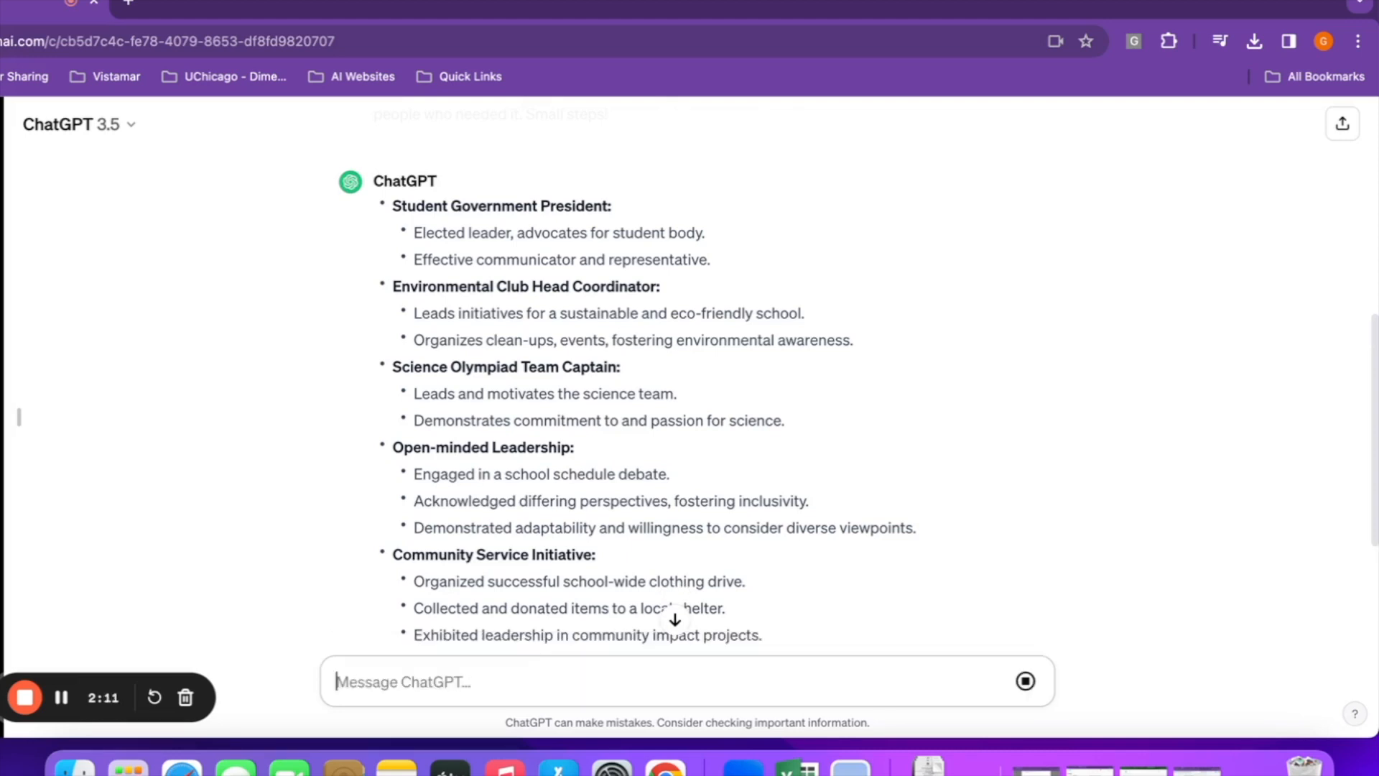
Read through the rewritten bullet points, highlighting the "Student Government President:" label that opens the first one
scroll(613, 463, down, 6)
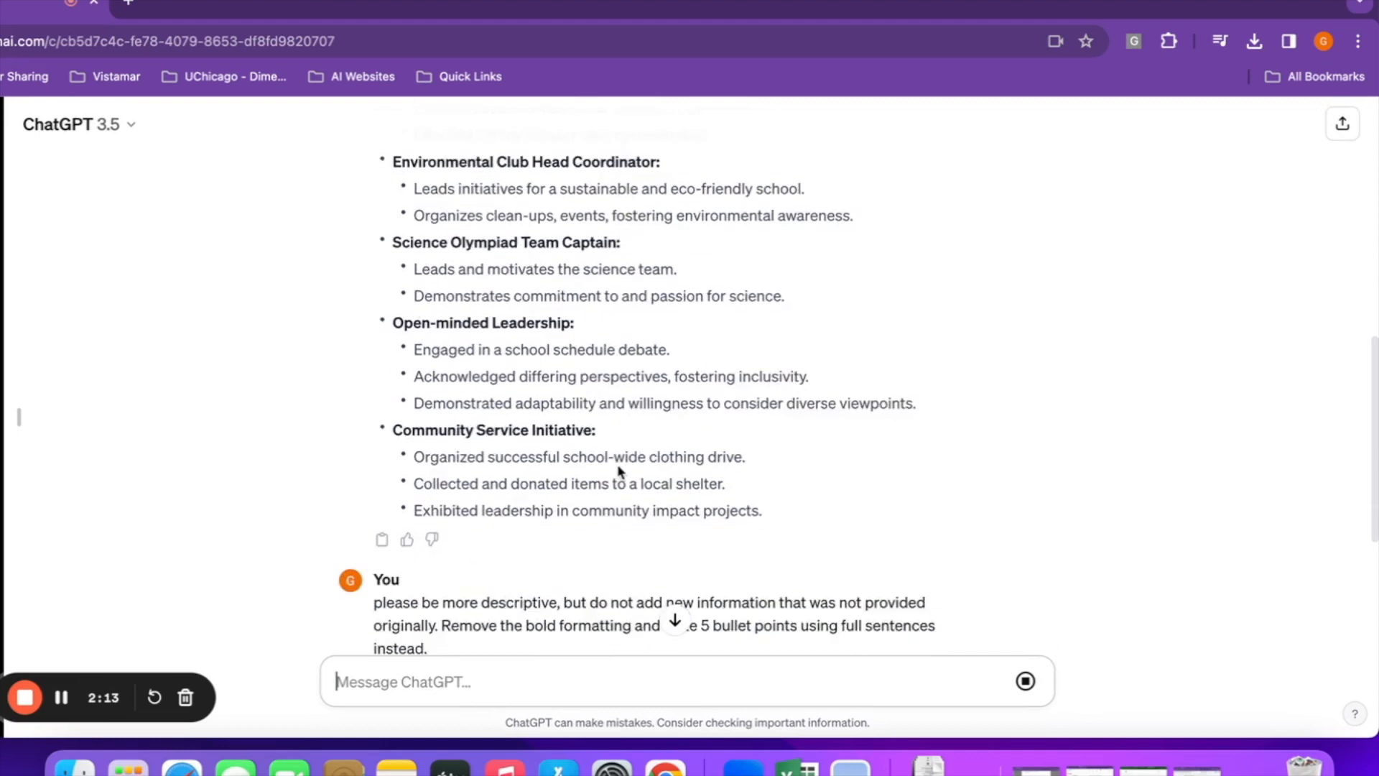
scroll(614, 463, down, 3)
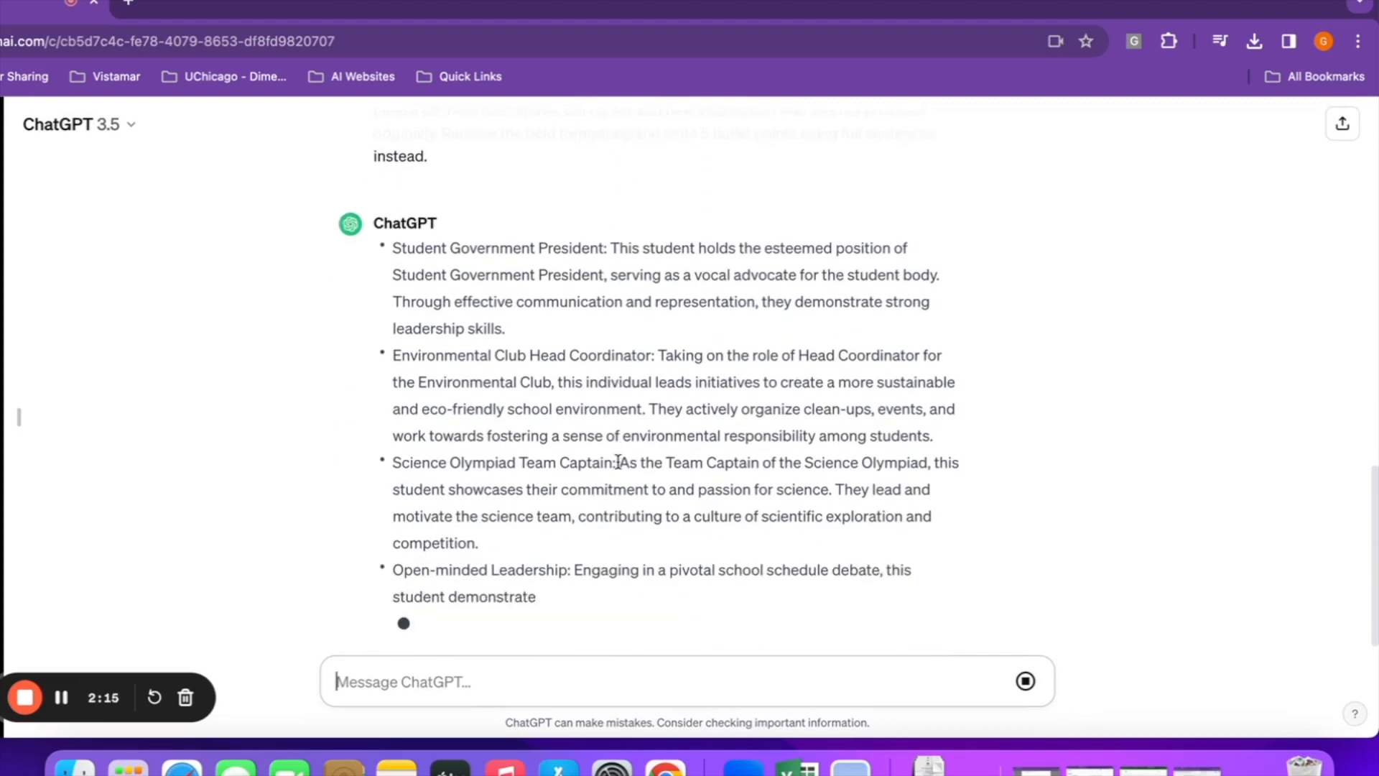
scroll(563, 356, up, 1)
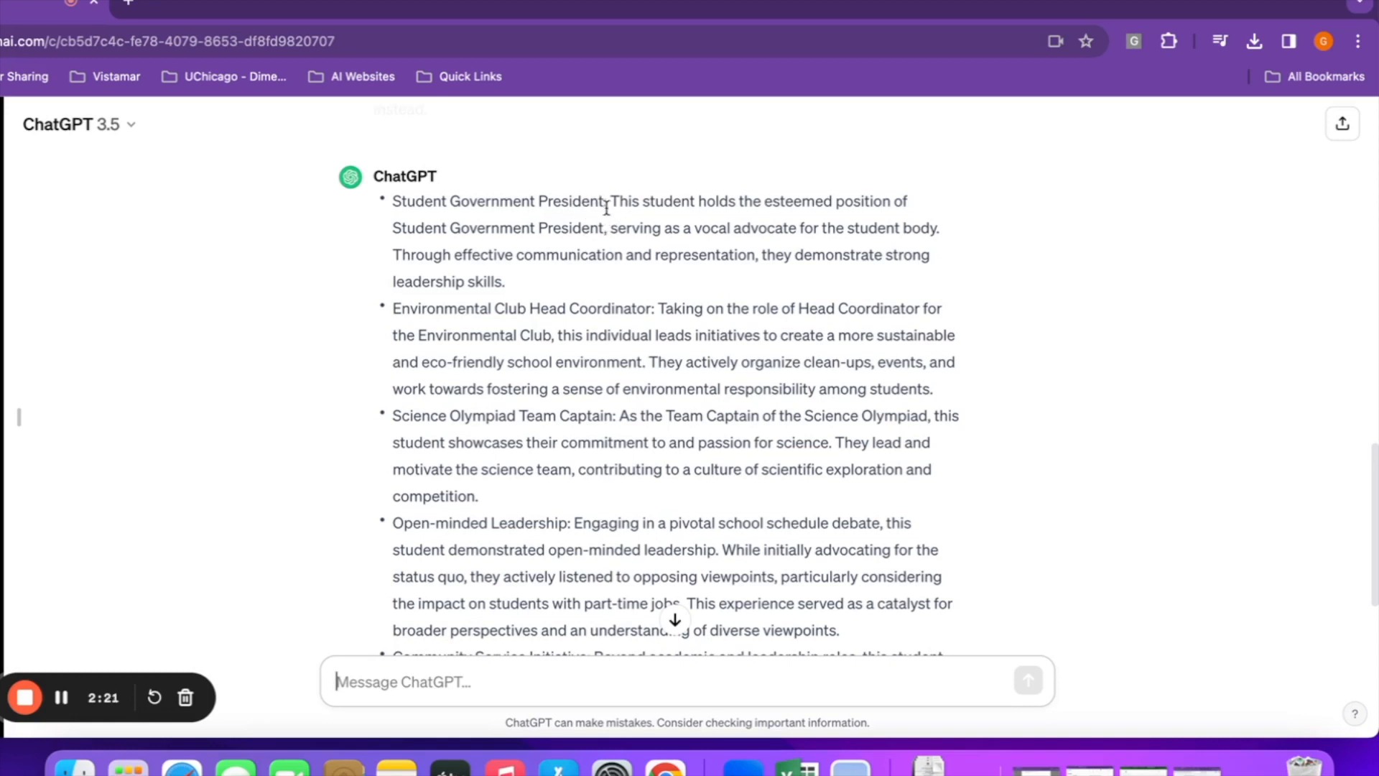
drag(611, 203, 392, 204)
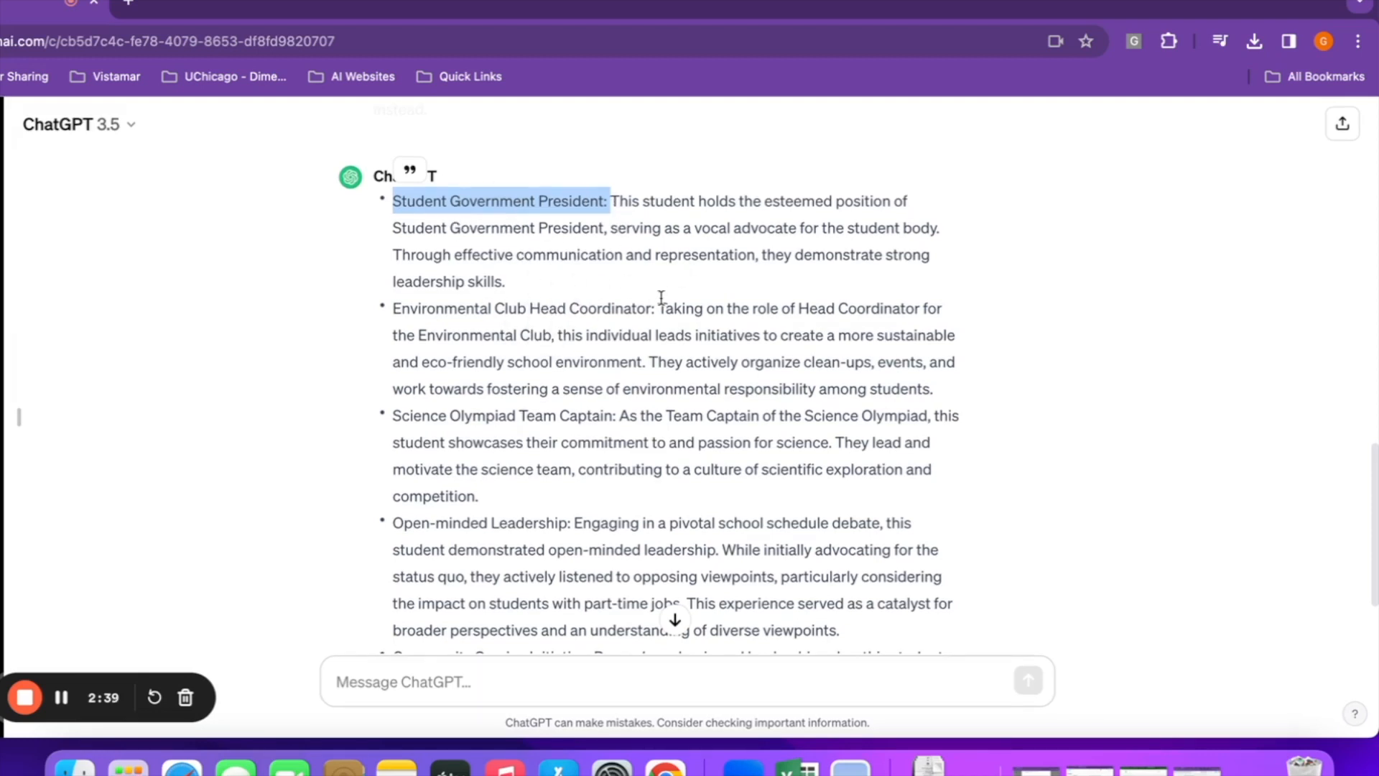
scroll(664, 301, down, 3)
scroll(669, 308, up, 3)
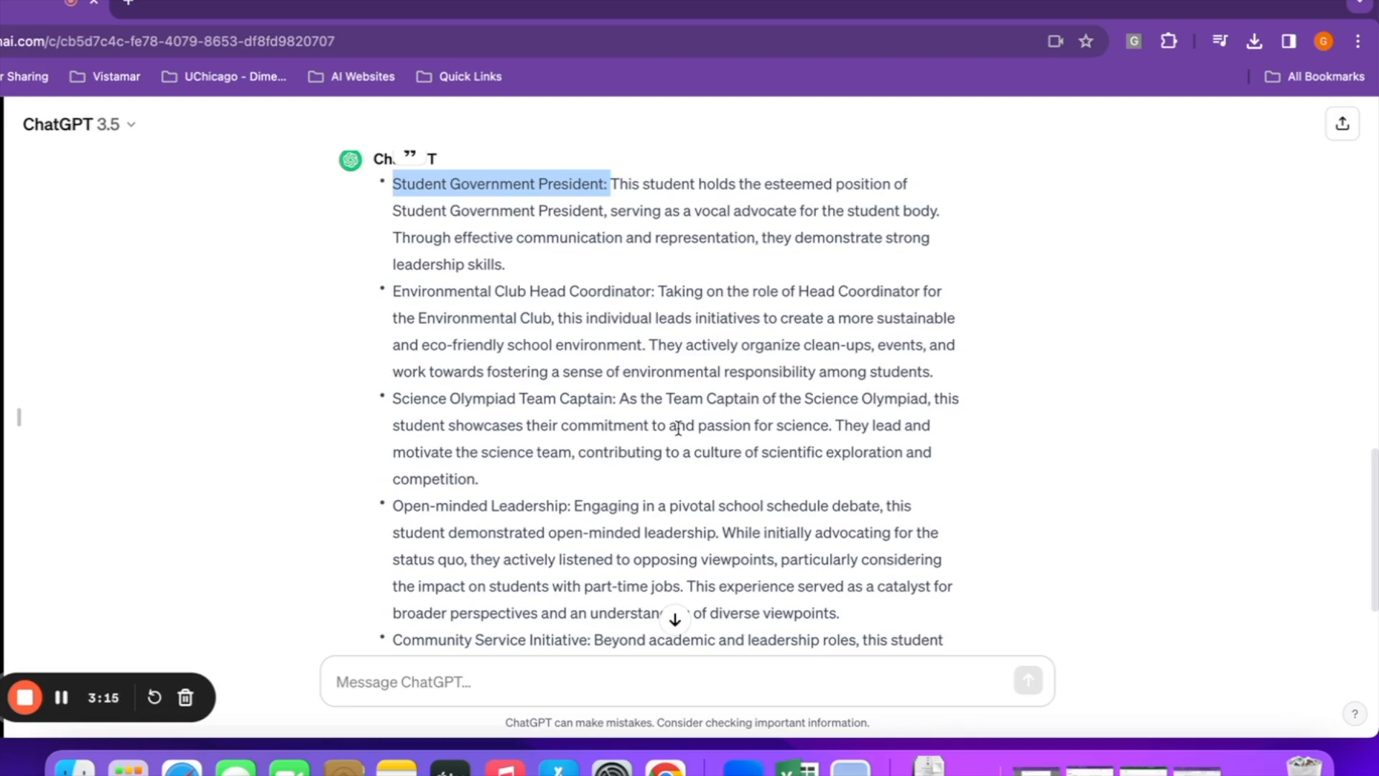
scroll(678, 431, down, 1)
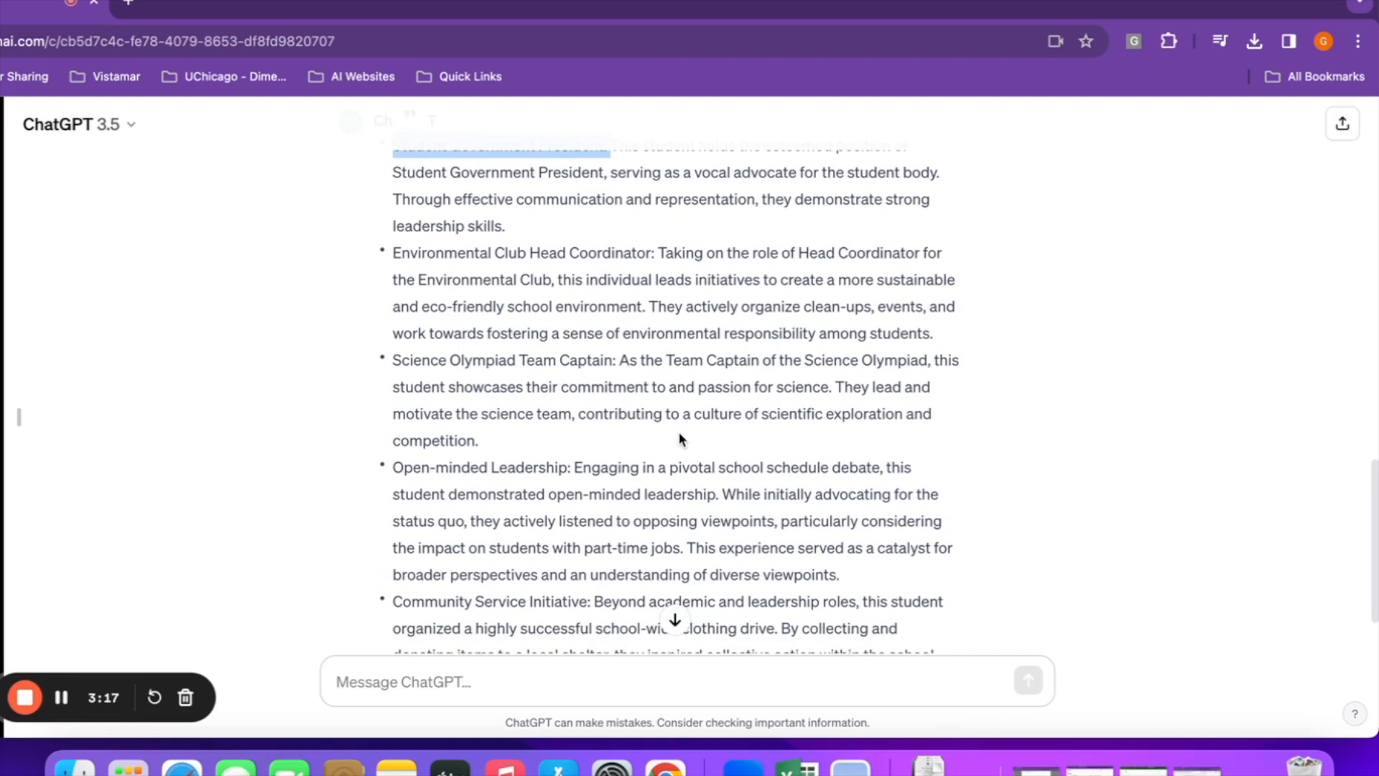
scroll(640, 388, up, 1)
scroll(636, 437, down, 2)
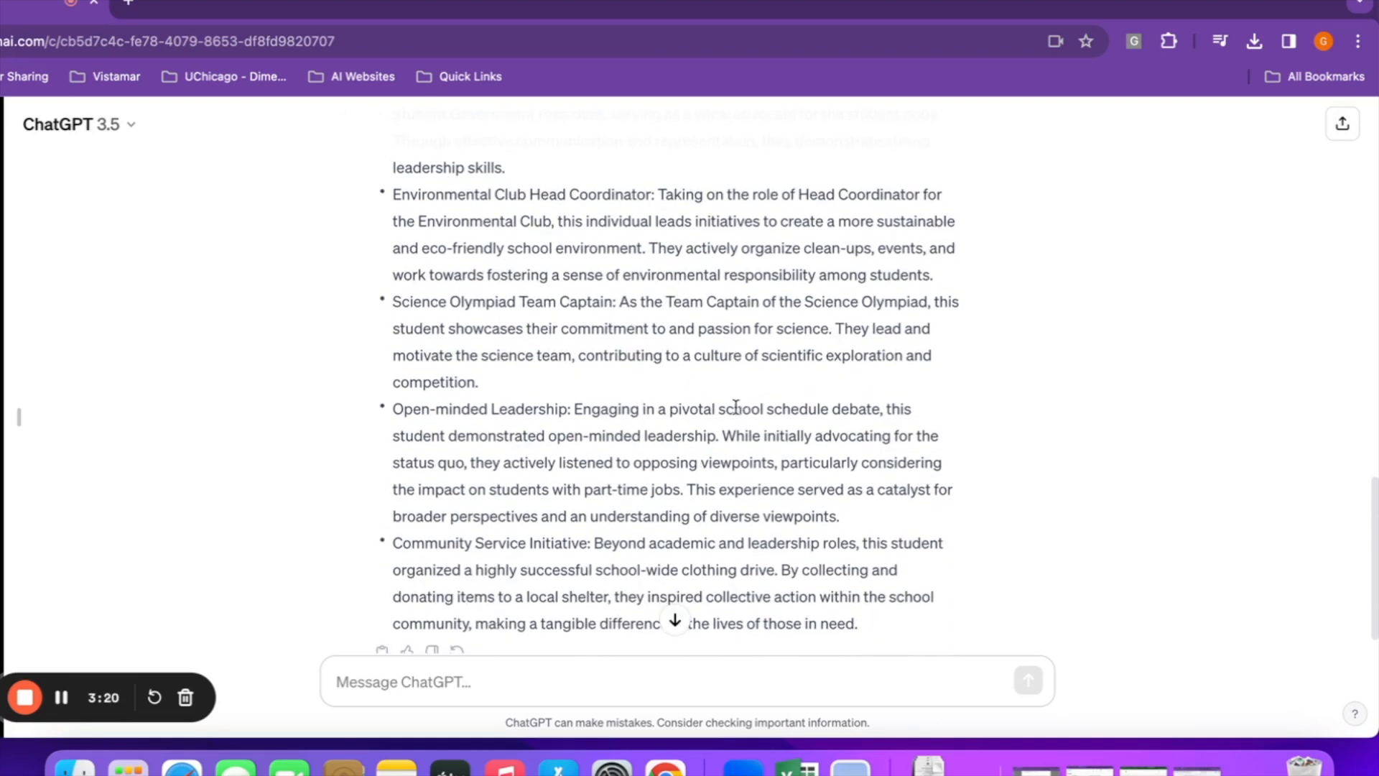
scroll(758, 392, down, 1)
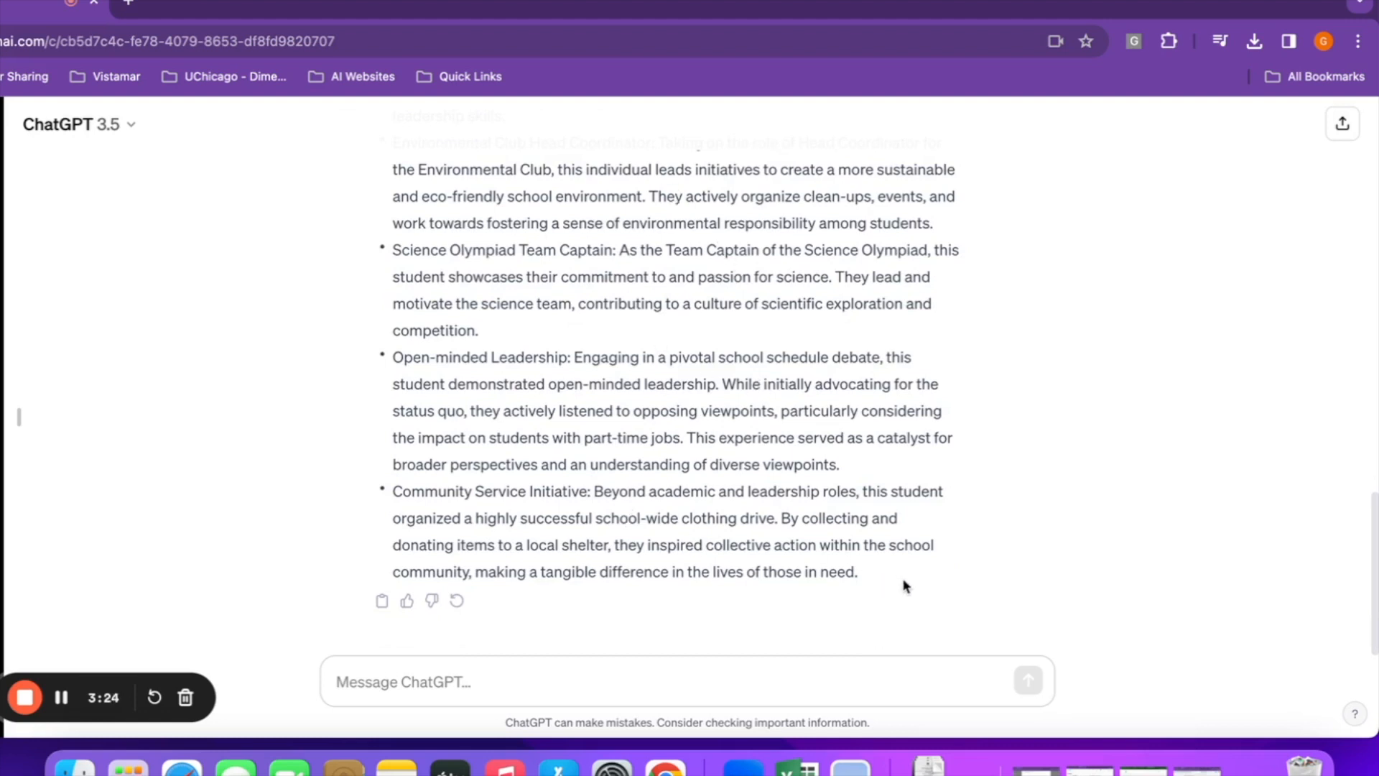
scroll(489, 375, up, 1)
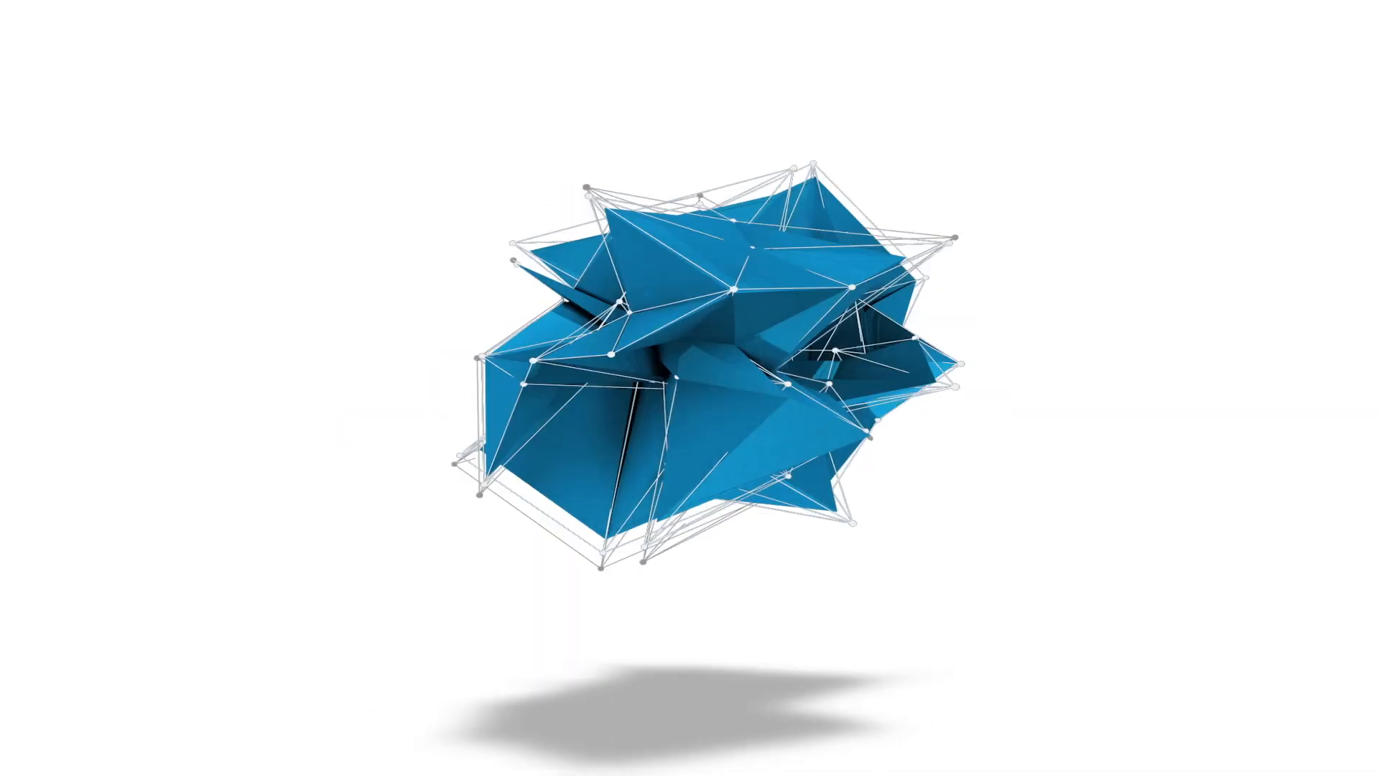